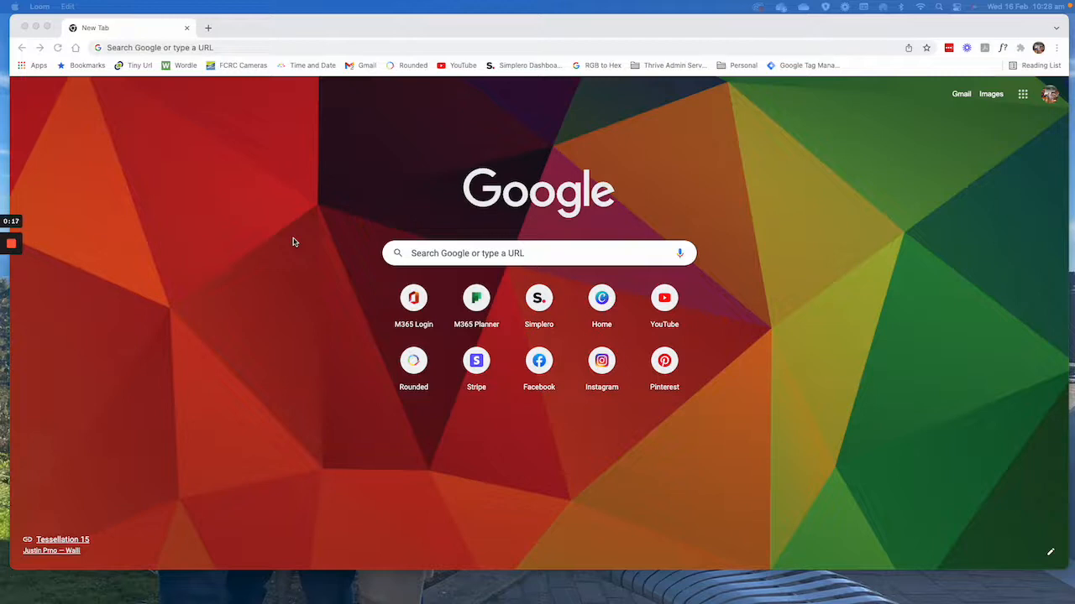
# Go to the Microsoft Office home page and open the Microsoft 365 admin center from the app list
pyautogui.click(199, 48)
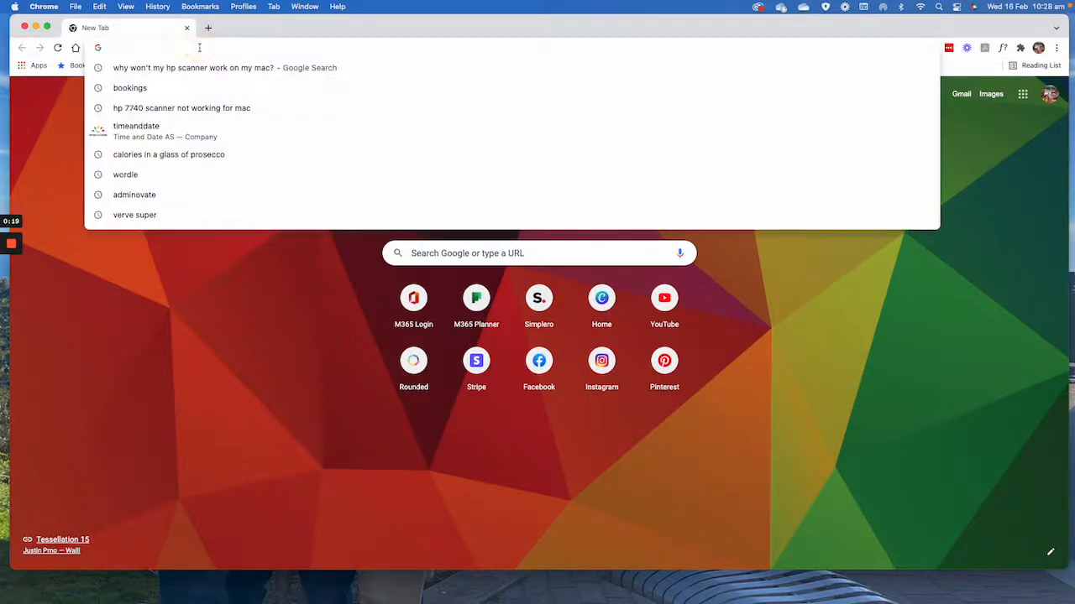
pyautogui.write('offi')
pyautogui.press('Return')
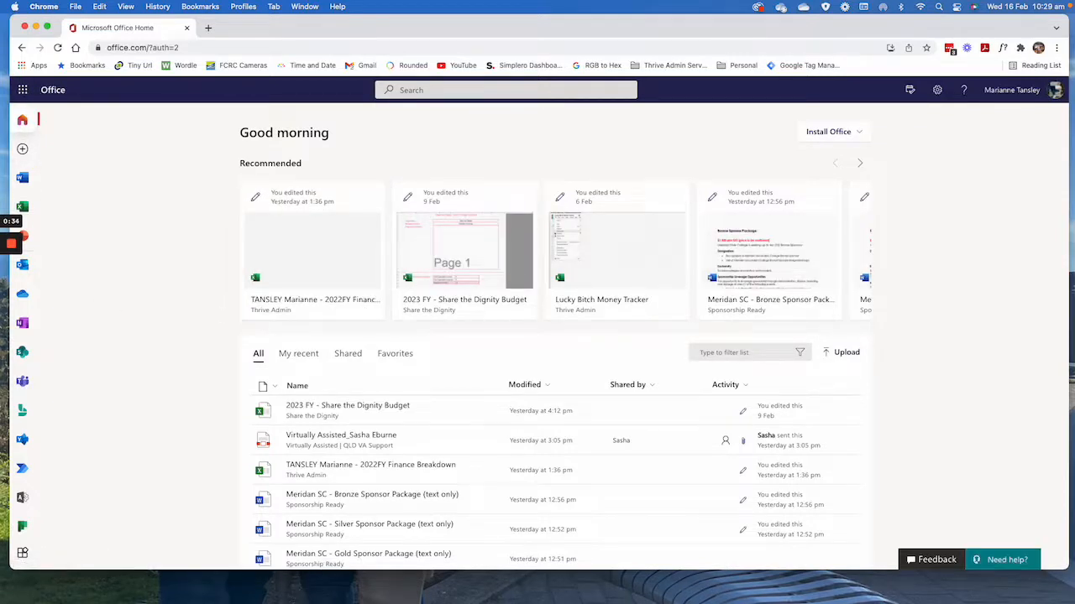
pyautogui.click(23, 90)
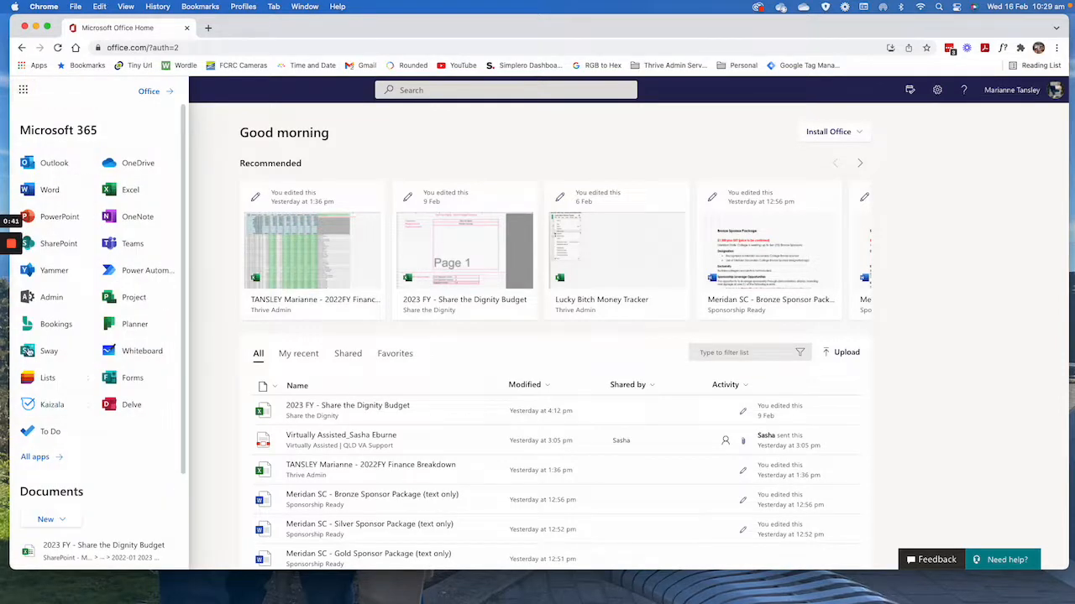
pyautogui.click(41, 299)
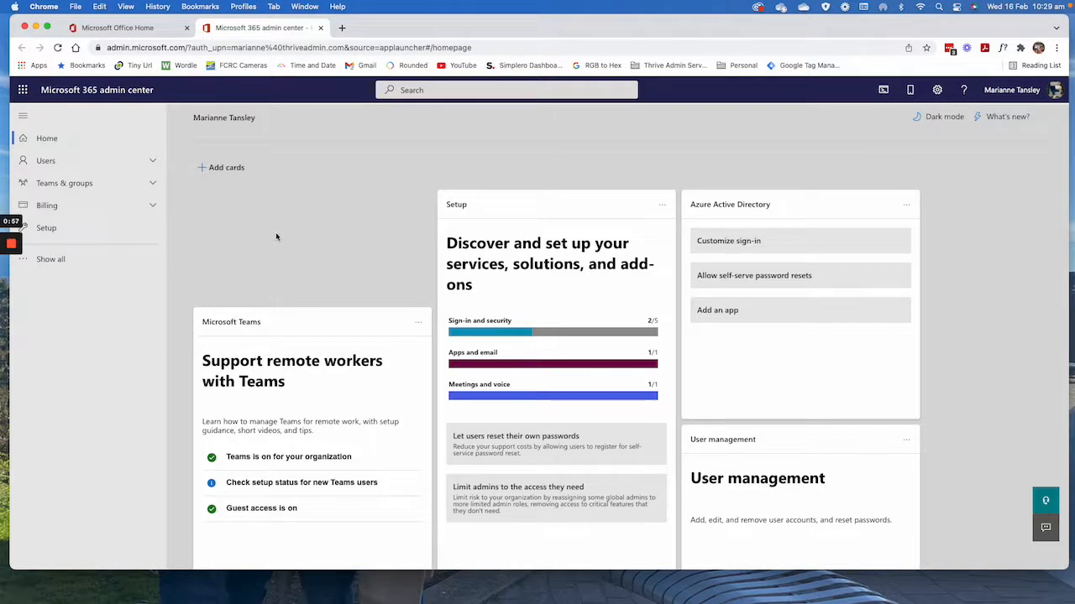
# Expand the full admin navigation and open the SharePoint admin center
pyautogui.click(52, 260)
pyautogui.scroll(-1, 72, 327)
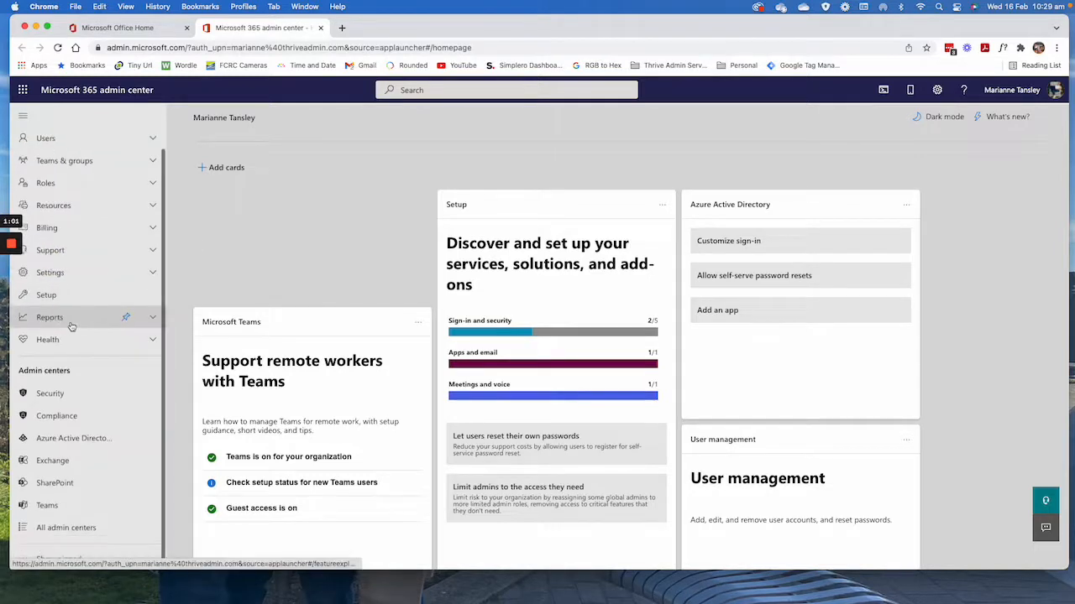
pyautogui.click(59, 487)
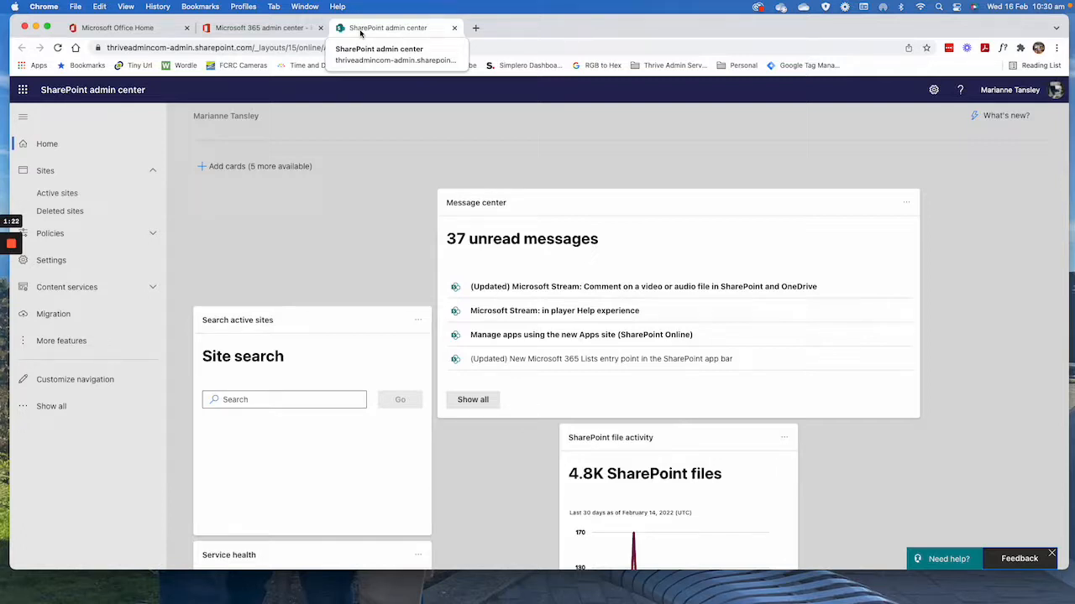
# Display the list of active SharePoint sites and locate the Test Client site
pyautogui.click(51, 407)
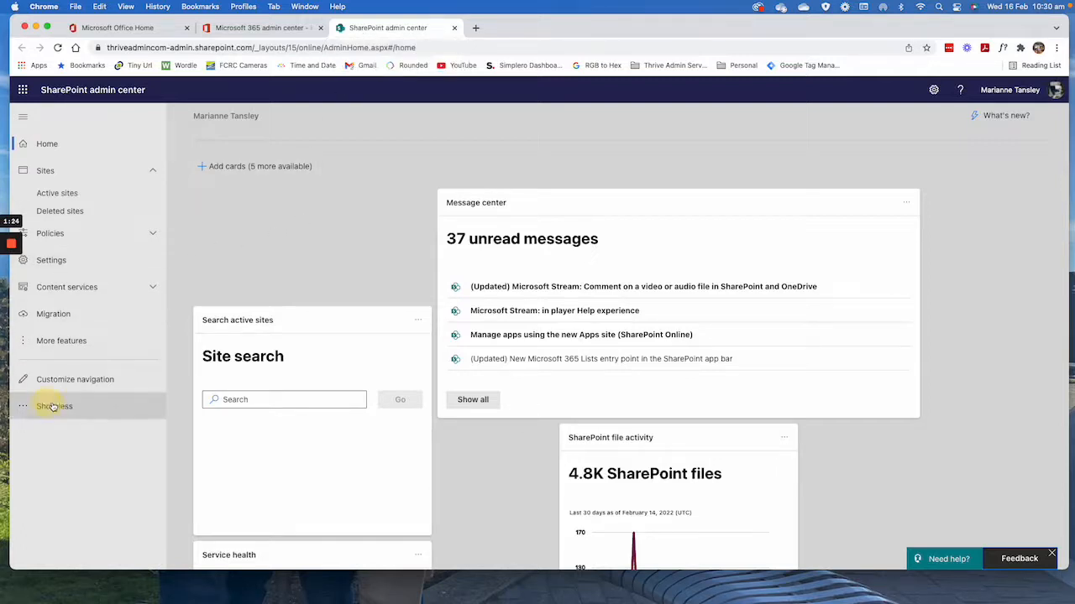
pyautogui.click(59, 343)
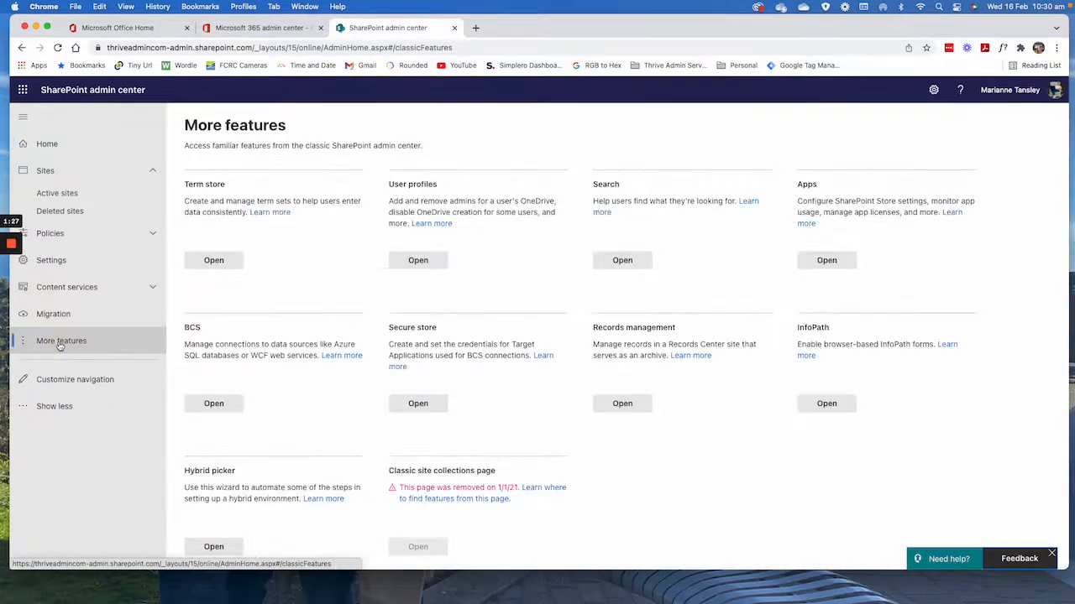
pyautogui.click(58, 196)
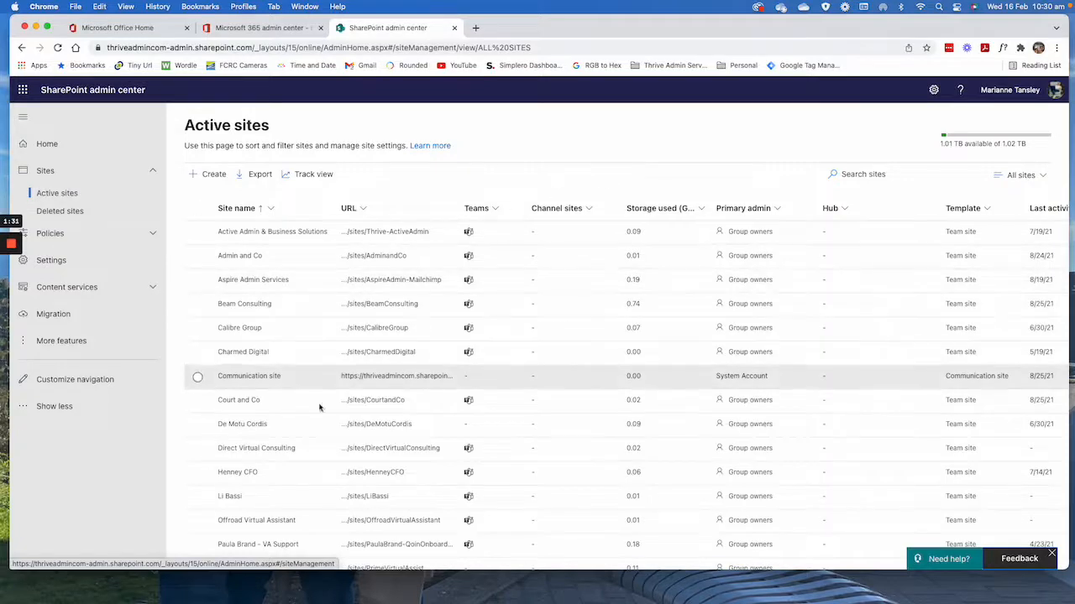
pyautogui.scroll(-5, 319, 408)
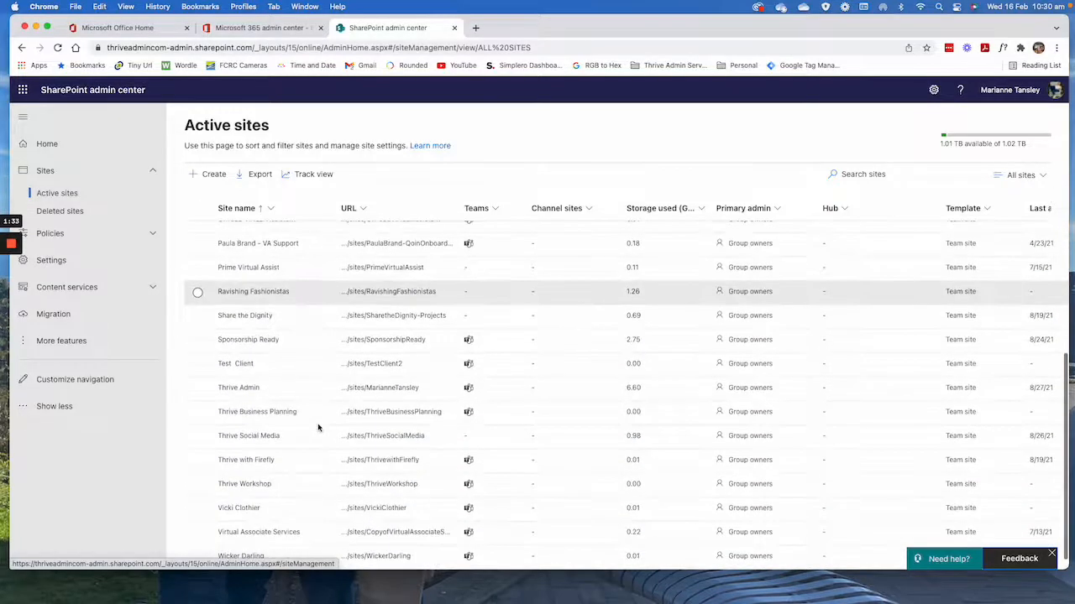
pyautogui.scroll(5, 318, 428)
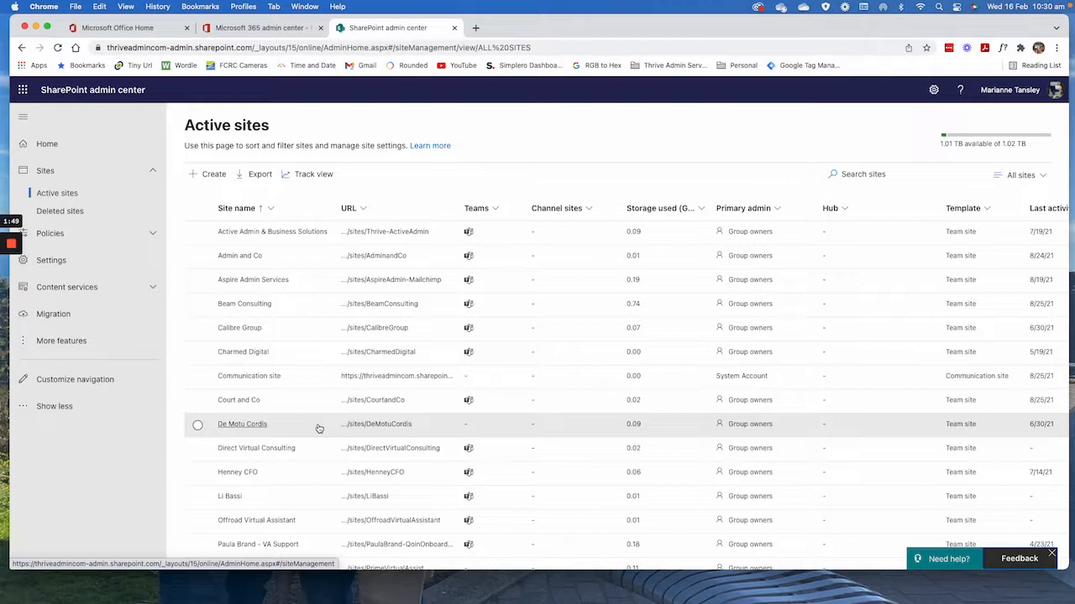
pyautogui.scroll(-5, 319, 428)
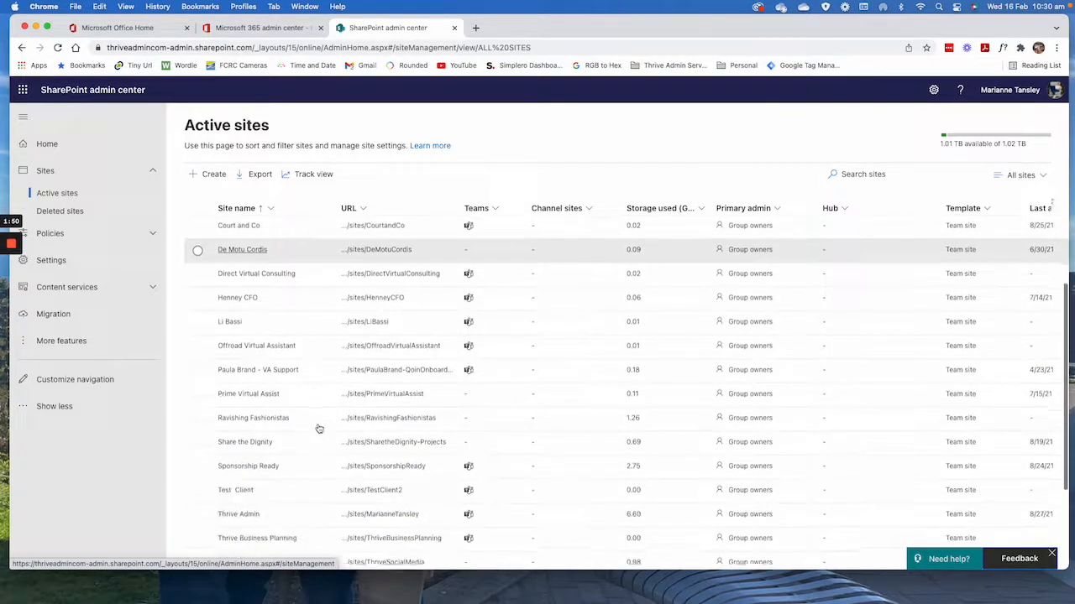
pyautogui.scroll(-1, 277, 479)
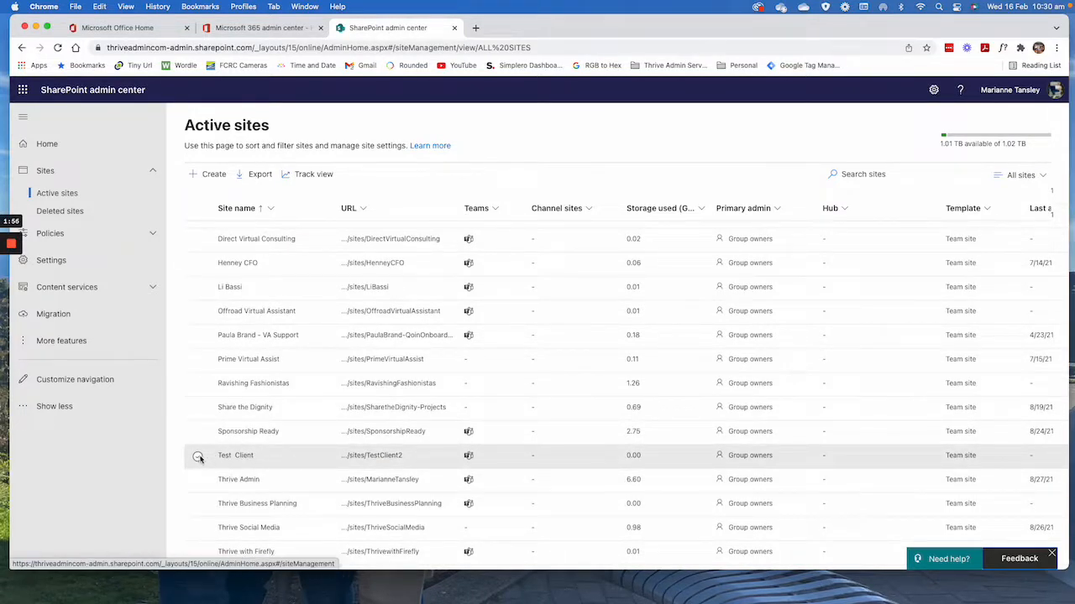
# Select the Test Client site and review its permissions, including the site admins and site owners, then close the details
pyautogui.click(236, 458)
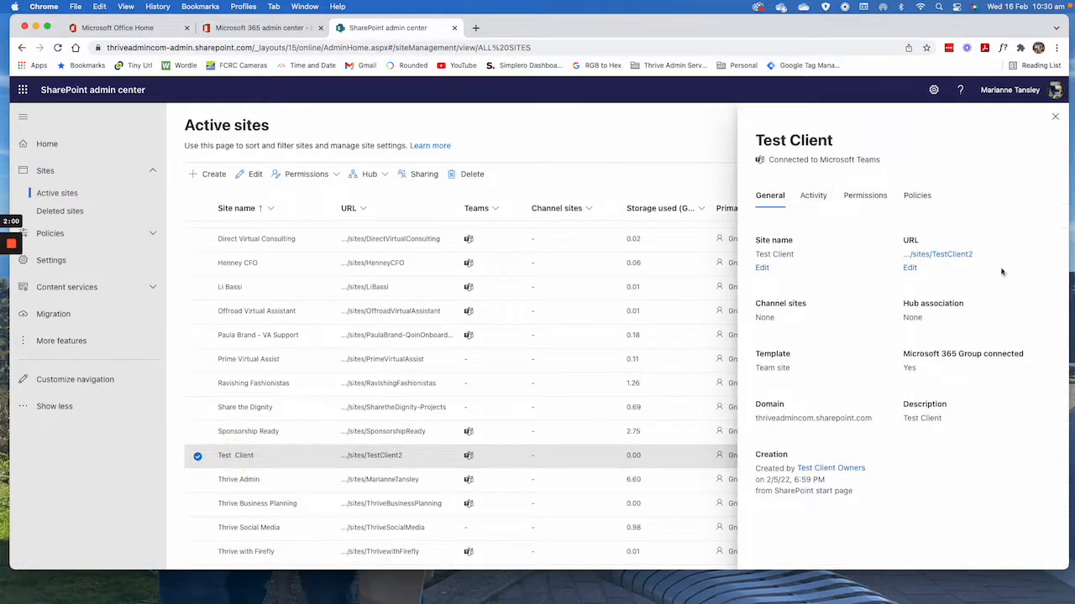
pyautogui.click(866, 201)
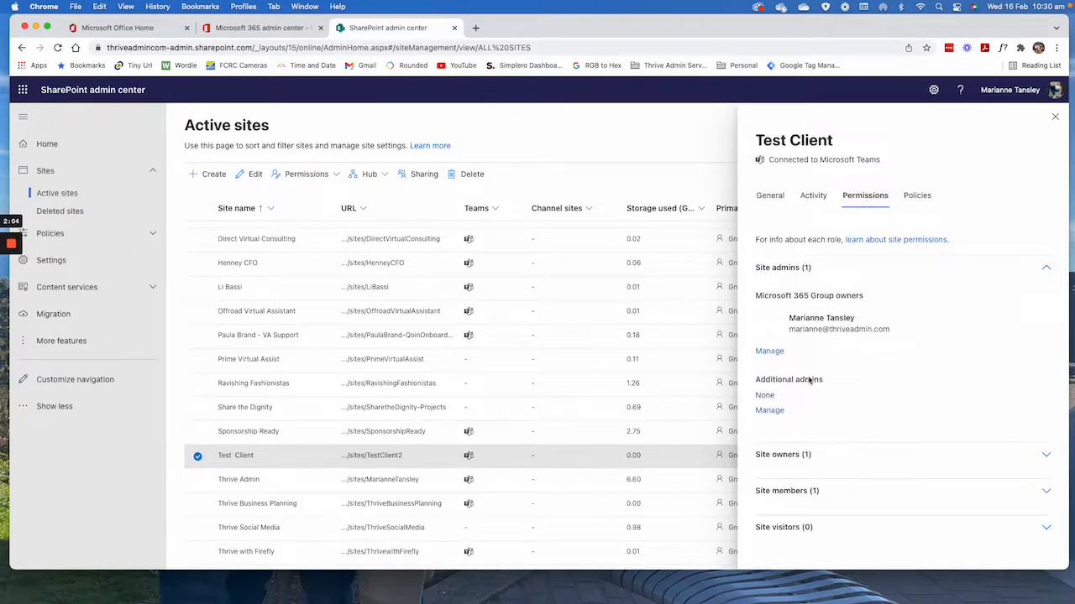
pyautogui.scroll(-1, 809, 378)
pyautogui.click(811, 447)
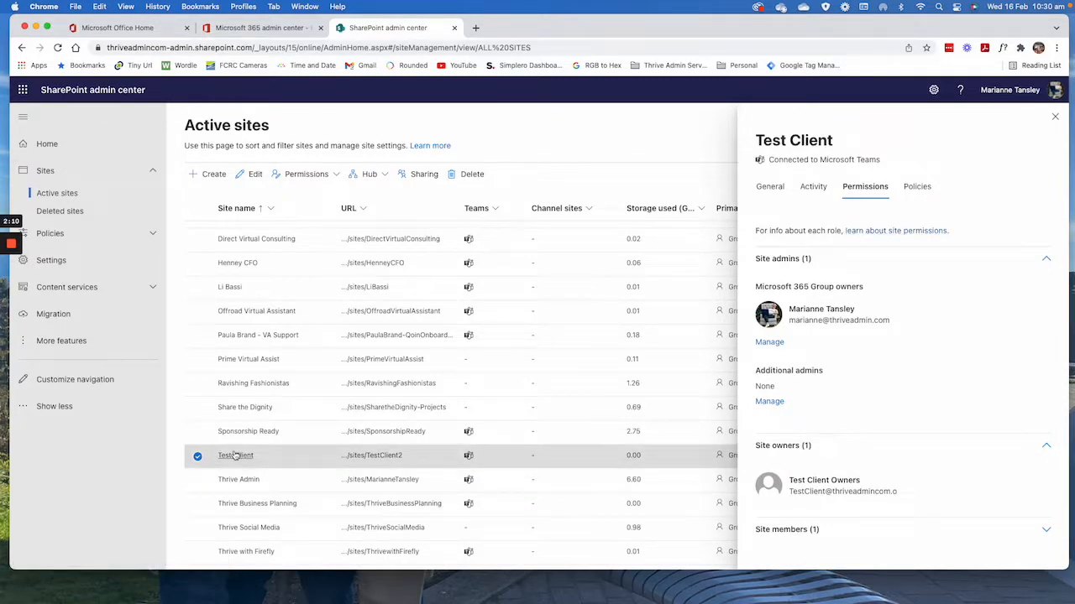
pyautogui.click(679, 186)
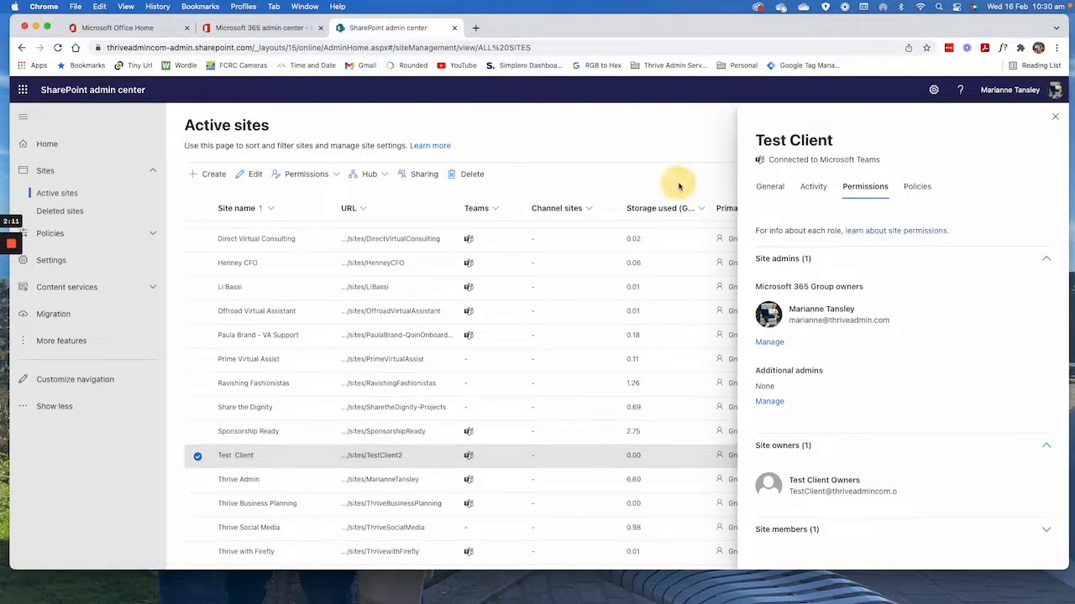
pyautogui.click(1054, 117)
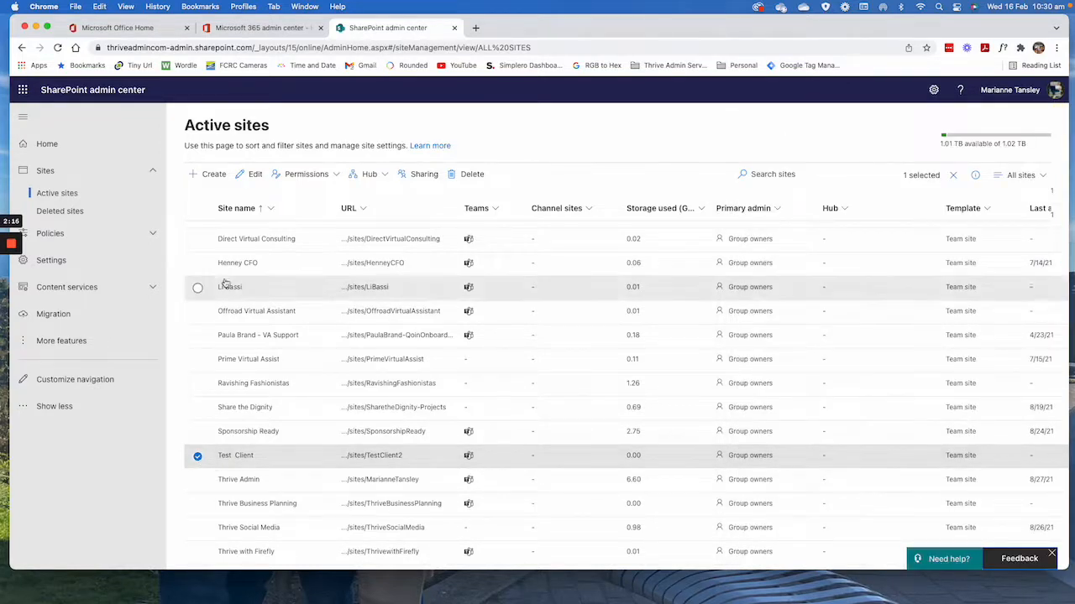
# Set external sharing of the Test Client site to Anyone, review the remaining sharing settings and save
pyautogui.click(413, 180)
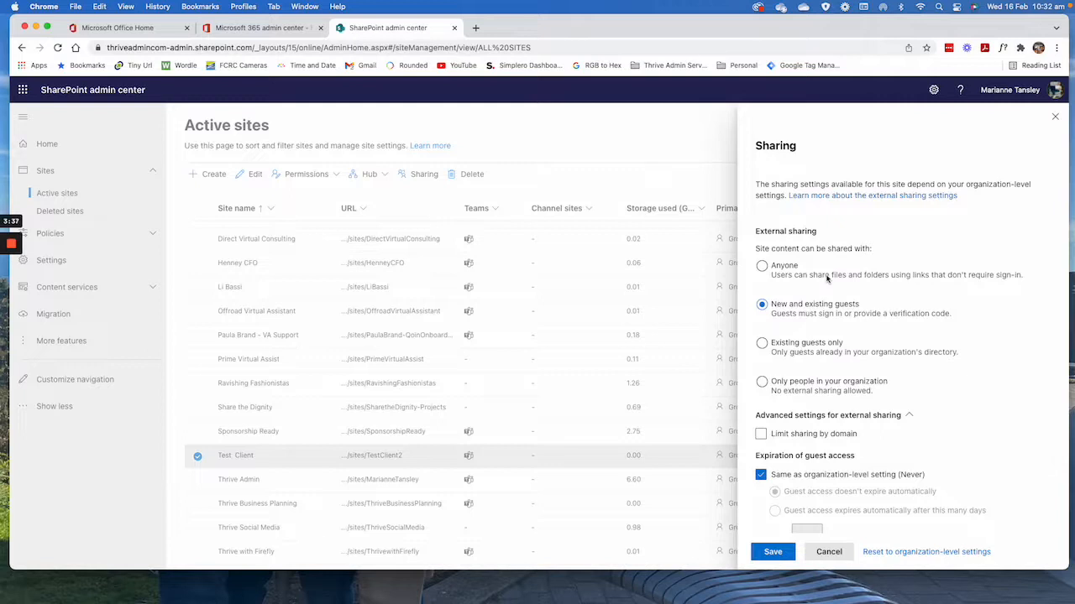
pyautogui.click(762, 267)
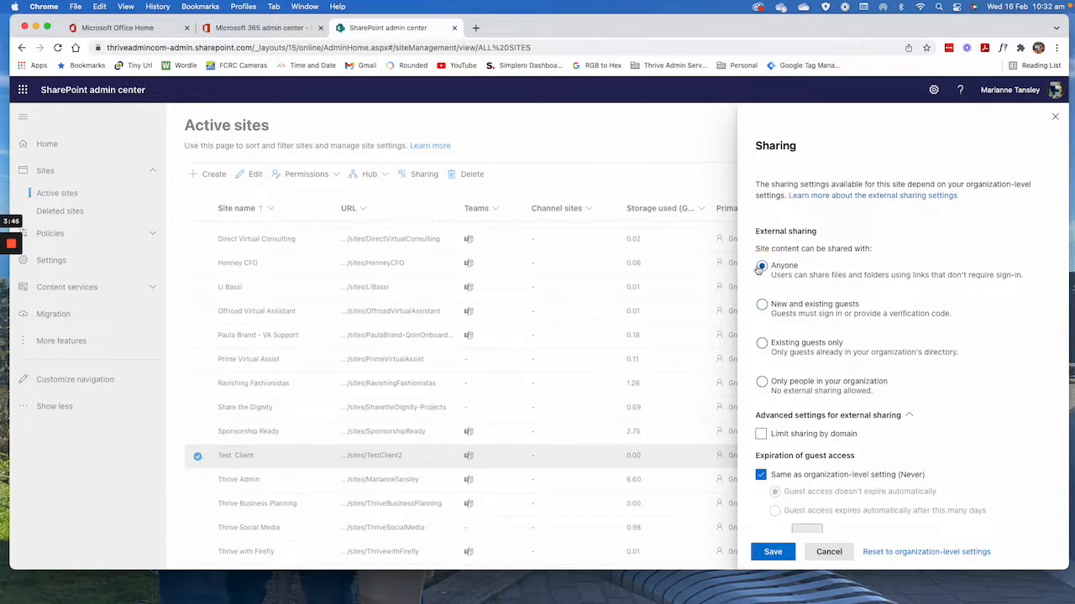
pyautogui.scroll(-2, 863, 476)
pyautogui.scroll(-1, 863, 476)
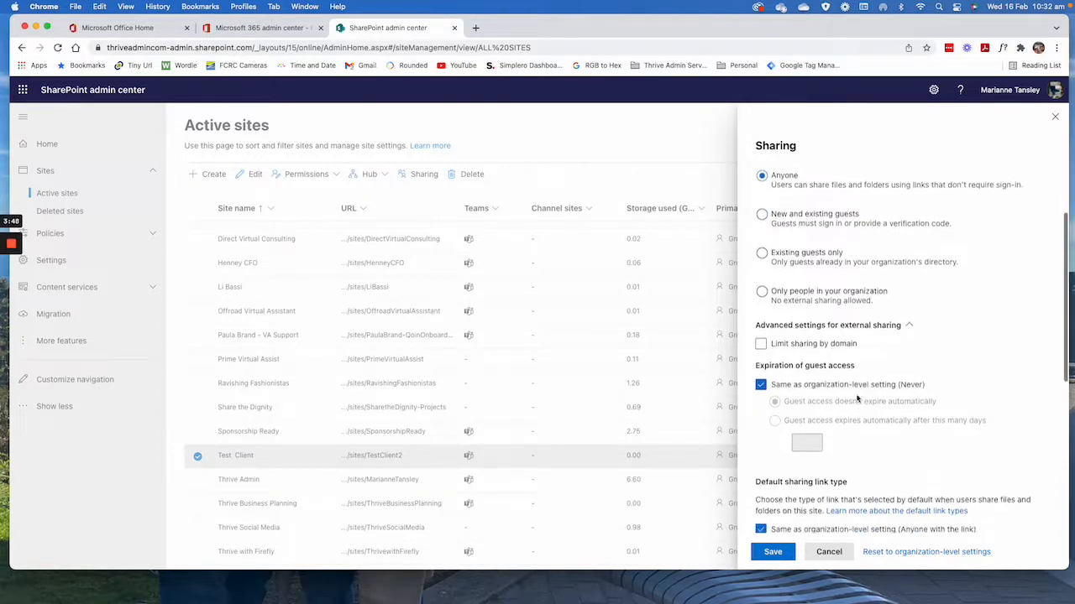
pyautogui.scroll(-4, 921, 461)
pyautogui.scroll(-3, 921, 460)
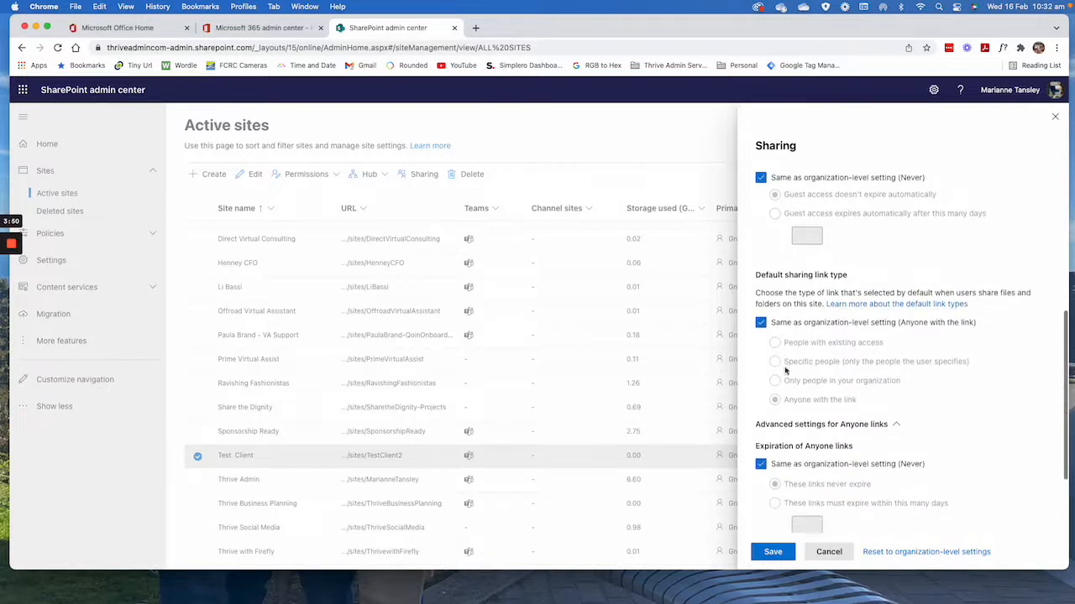
pyautogui.scroll(-1, 780, 420)
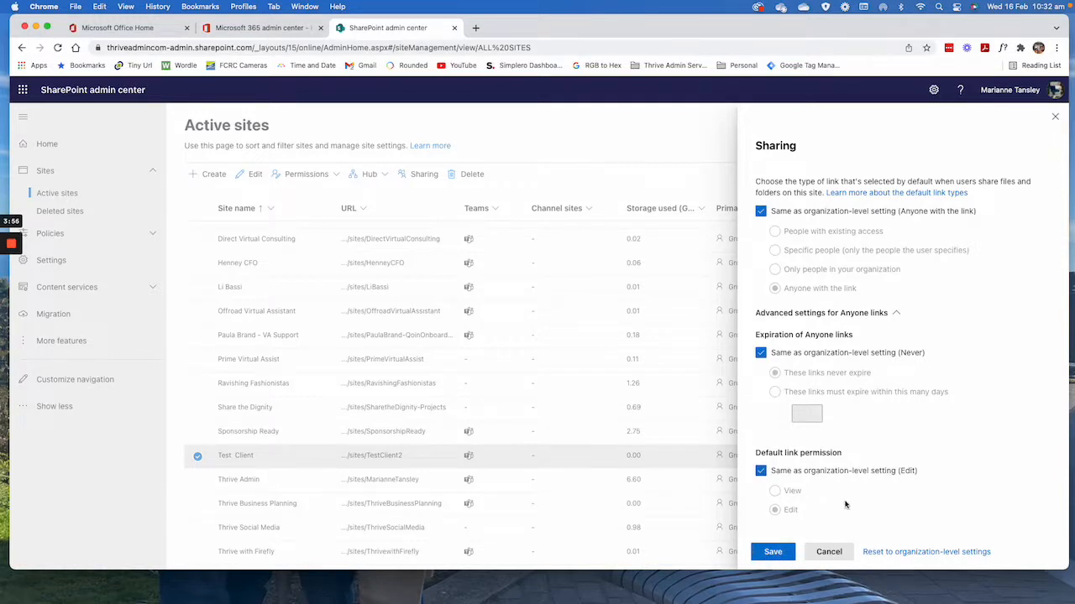
pyautogui.scroll(10, 846, 505)
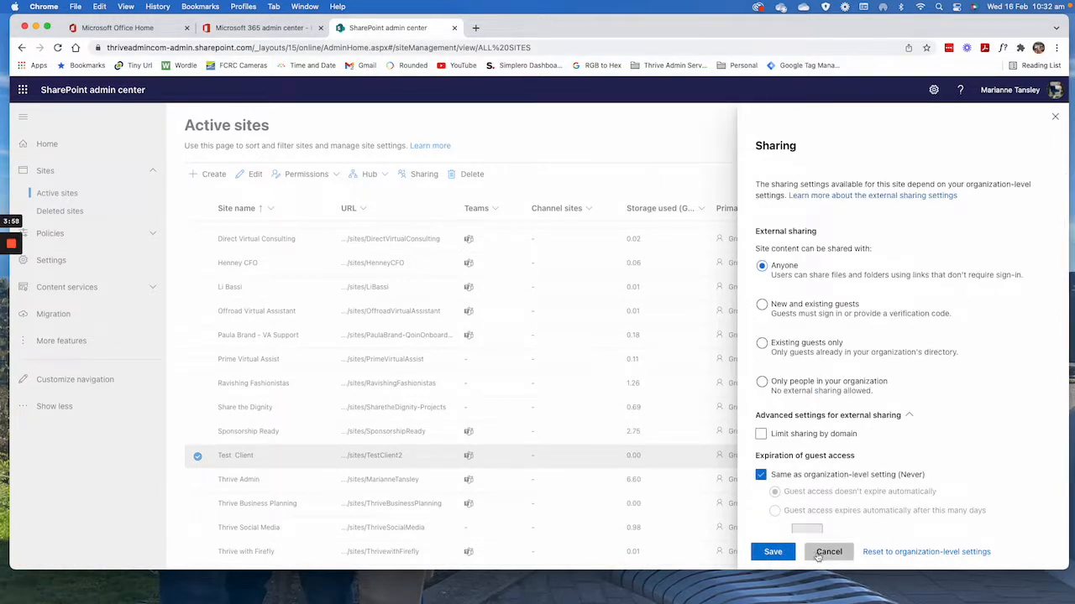
pyautogui.click(771, 551)
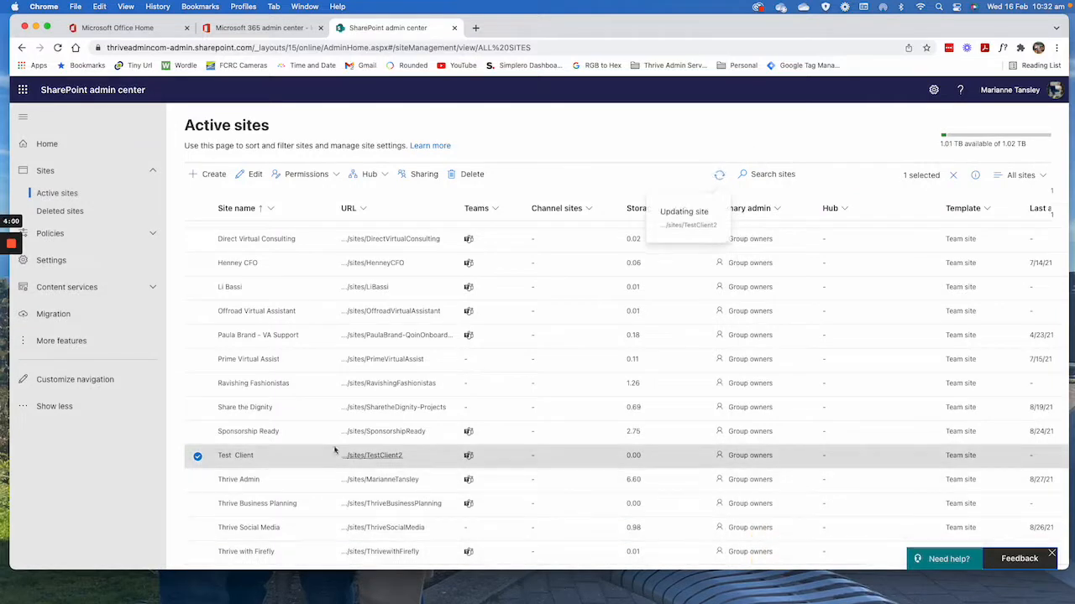
# Open SharePoint from the Office home page and enter the Test Client site through the full list of followed sites
pyautogui.click(135, 31)
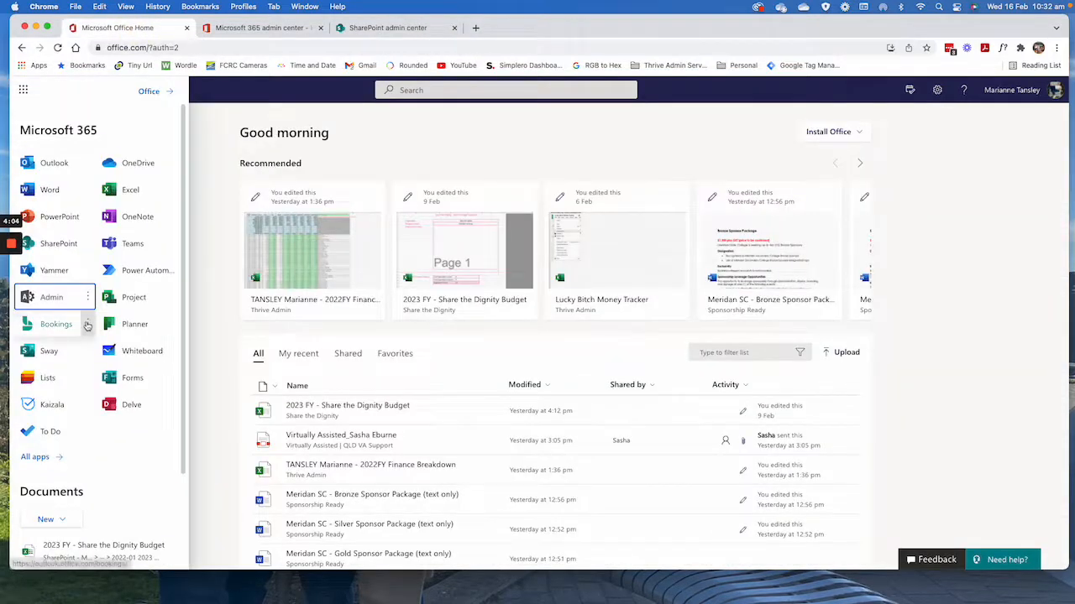
pyautogui.click(58, 243)
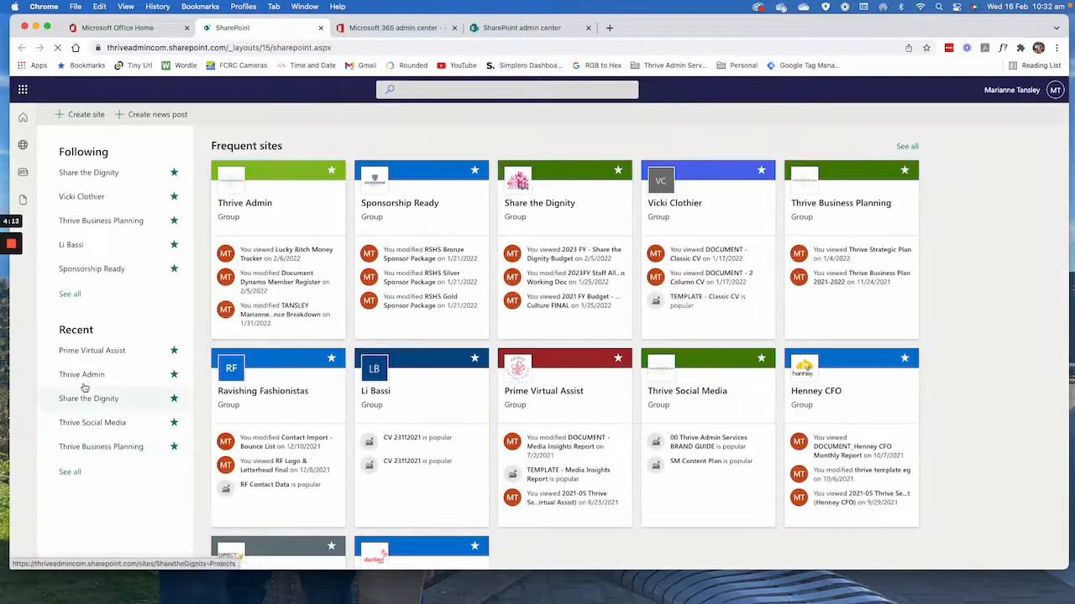
pyautogui.click(71, 293)
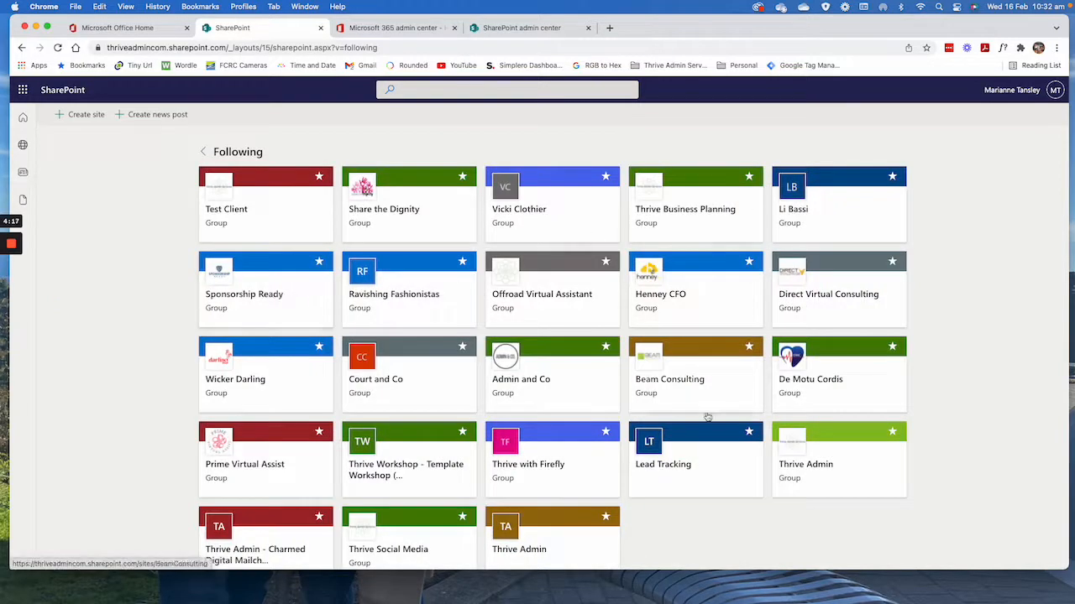
pyautogui.scroll(-1, 503, 532)
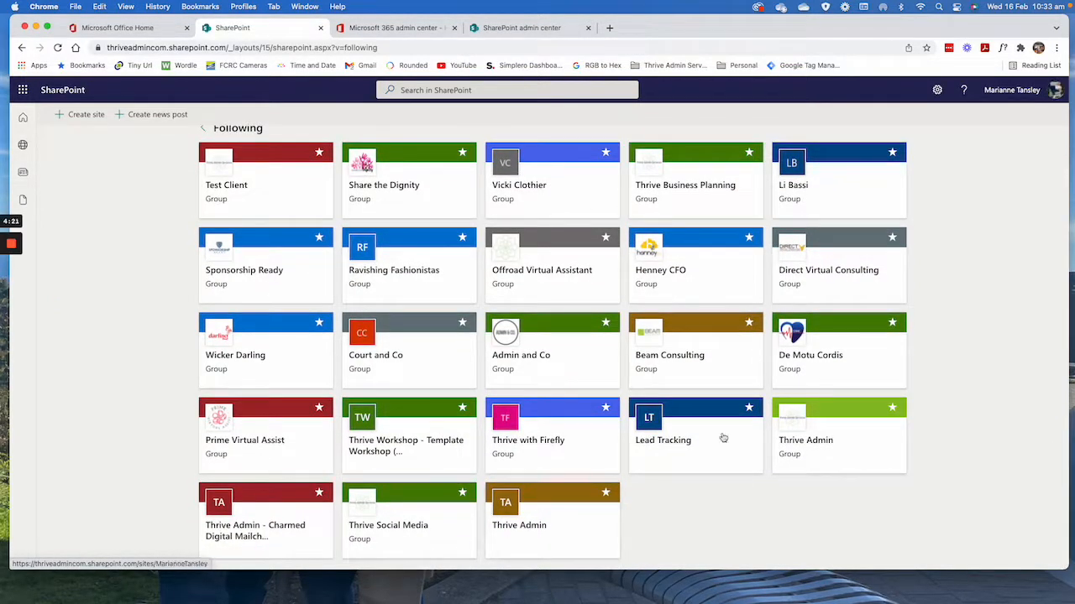
pyautogui.scroll(1, 737, 489)
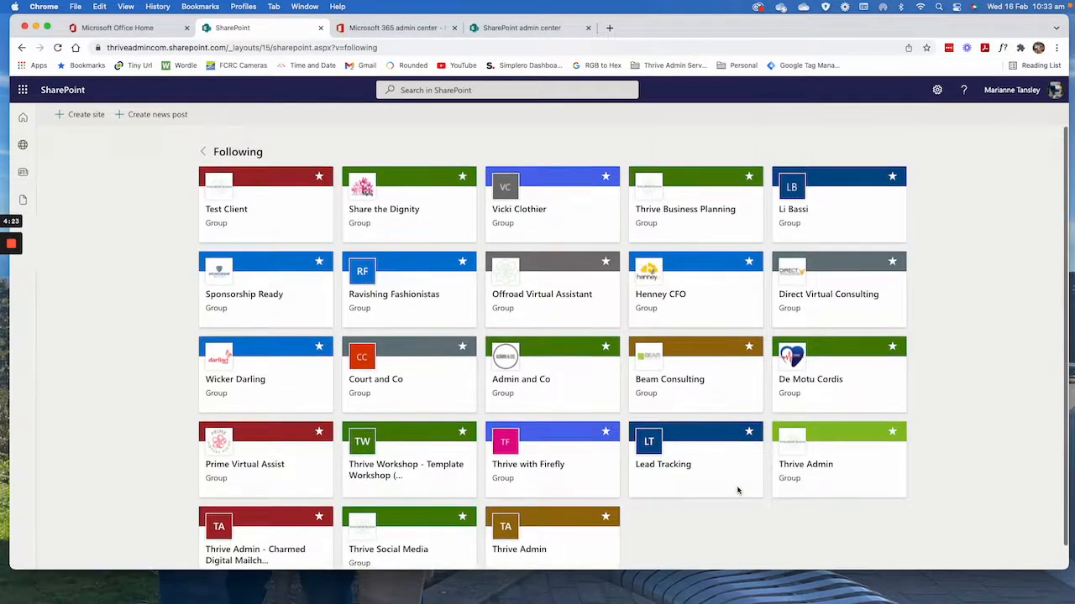
pyautogui.scroll(-1, 722, 508)
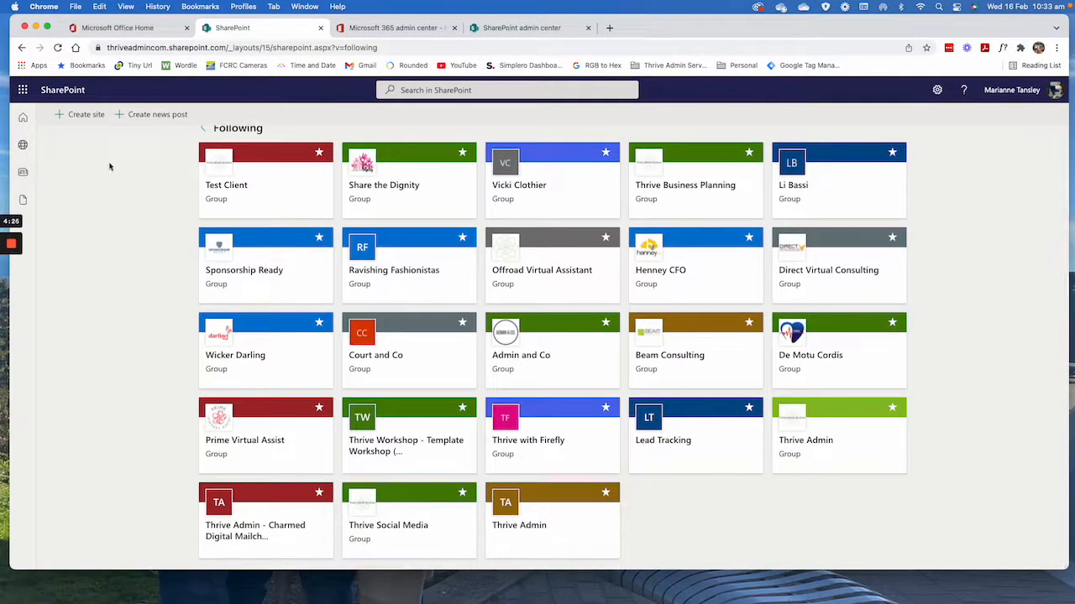
pyautogui.click(250, 161)
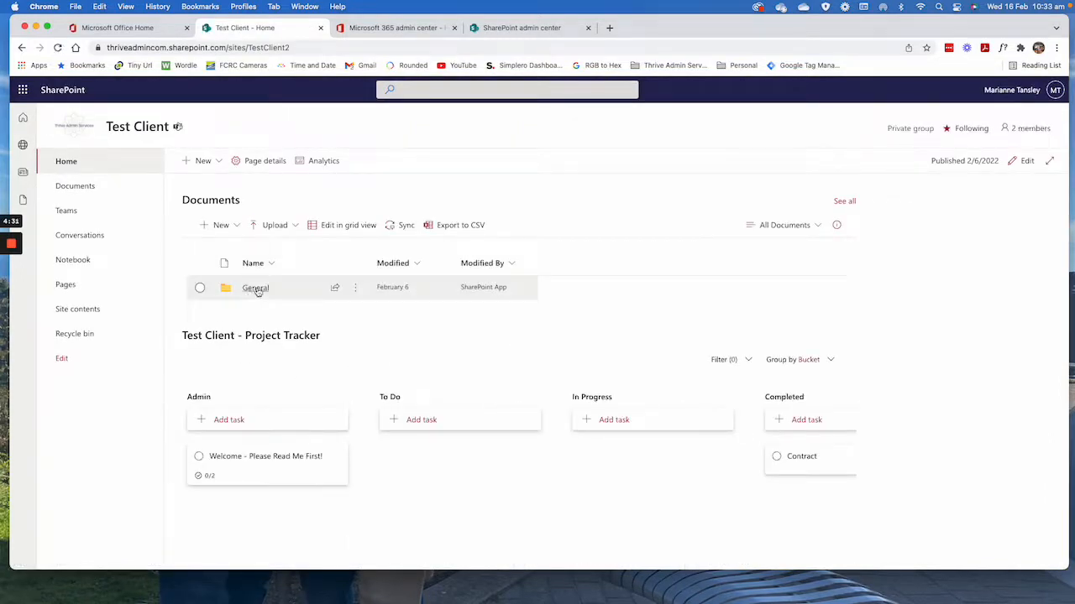
# Go to the Test Client site's Documents library and start sharing the General folder
pyautogui.click(255, 288)
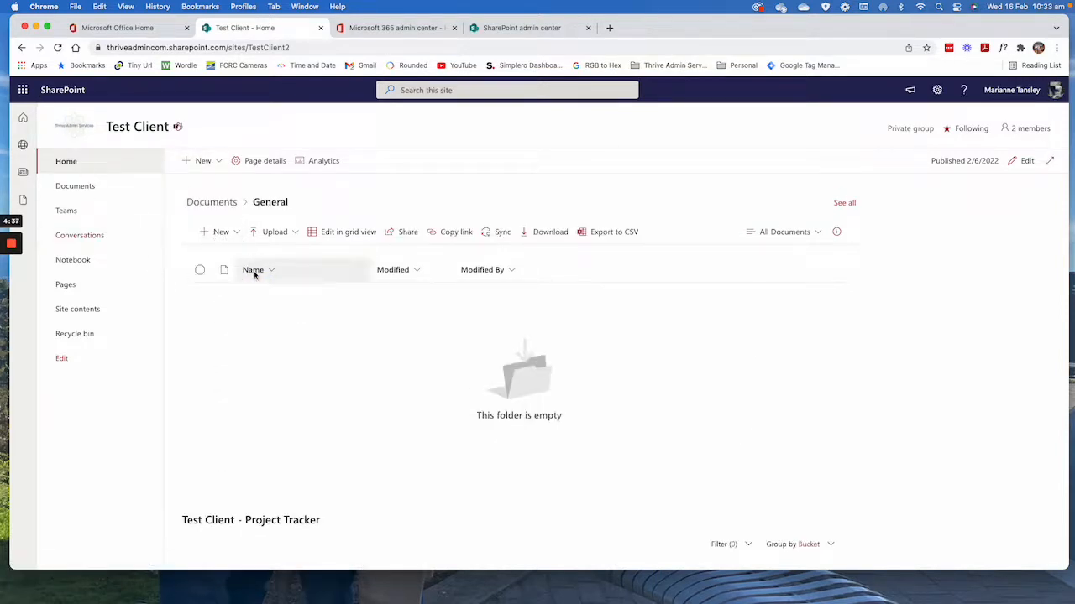
pyautogui.click(72, 185)
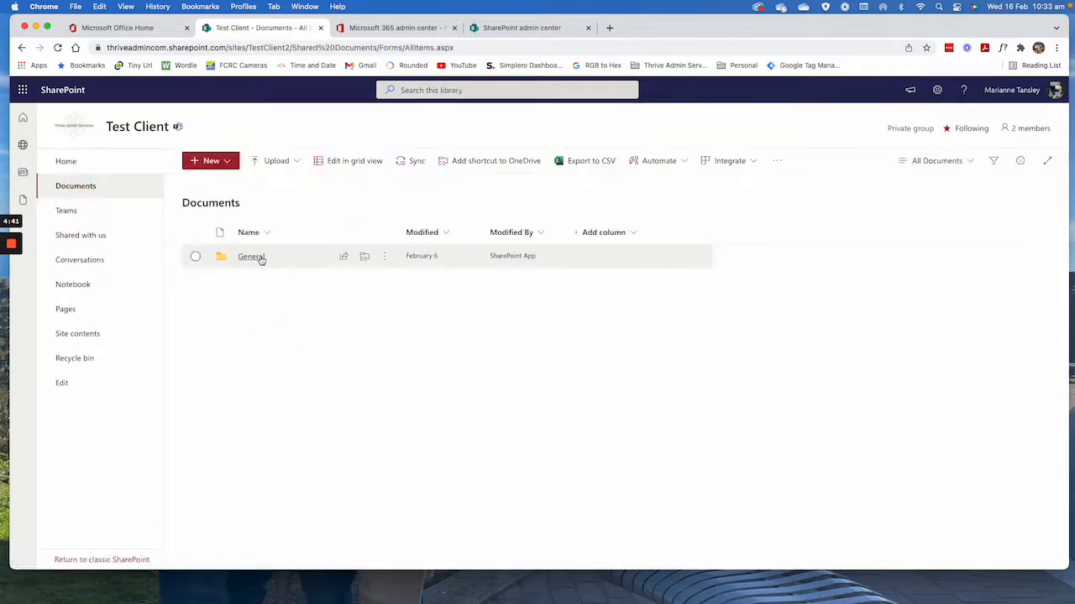
pyautogui.rightClick(261, 258)
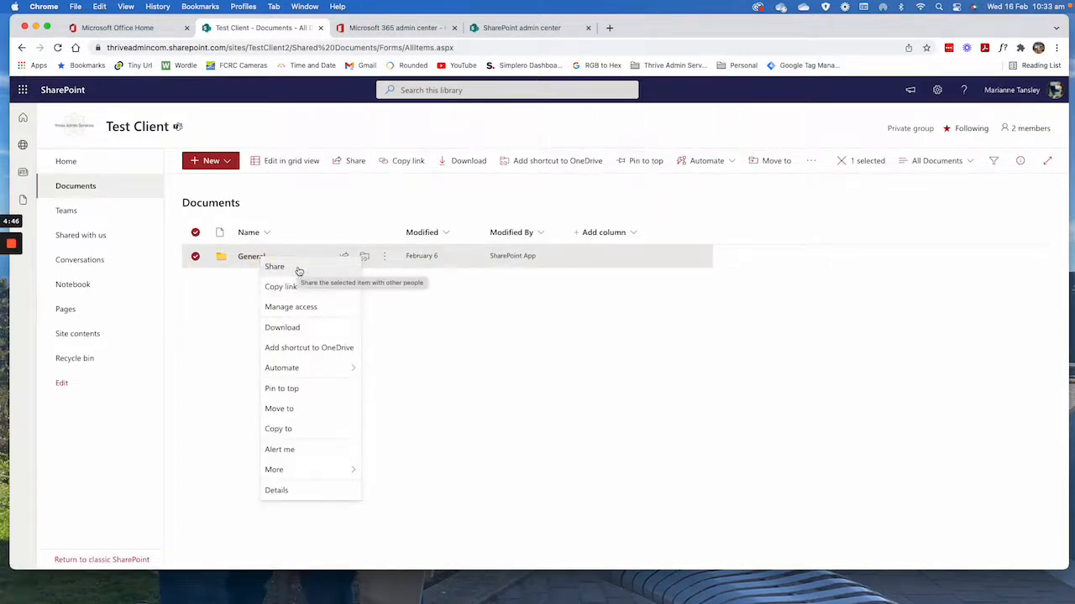
pyautogui.click(298, 268)
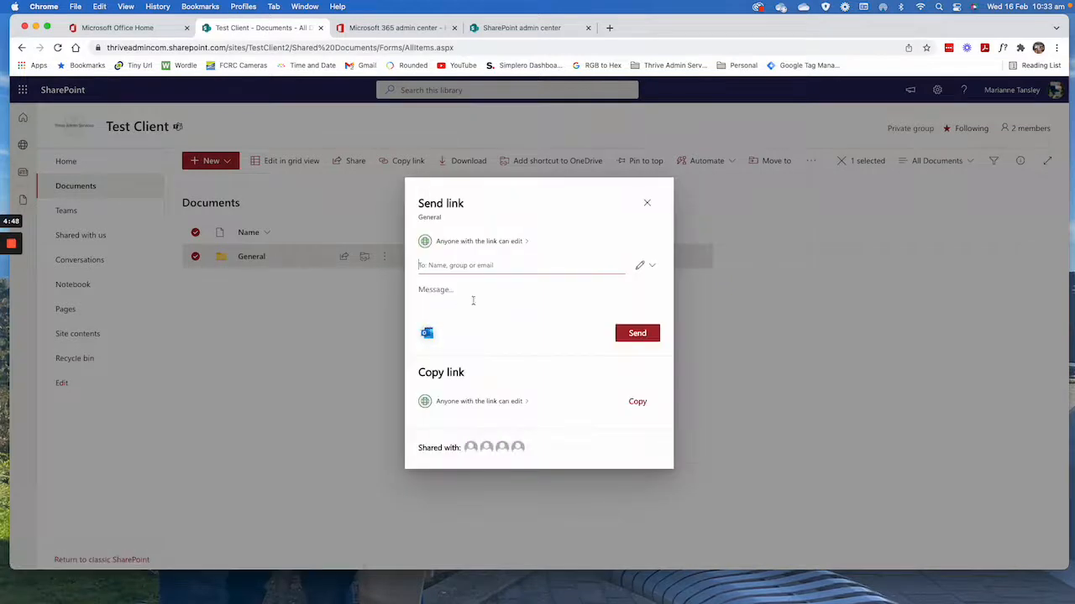
# Examine the General folder's link settings, including who the link works for and the editing, expiration and password options, then leave without applying
pyautogui.click(478, 242)
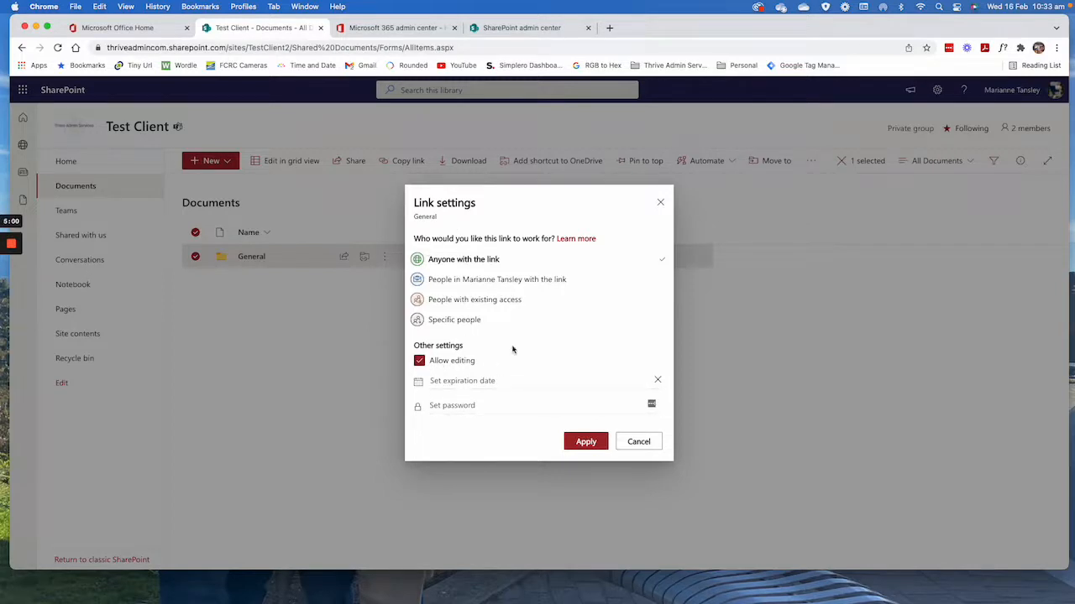
pyautogui.click(640, 443)
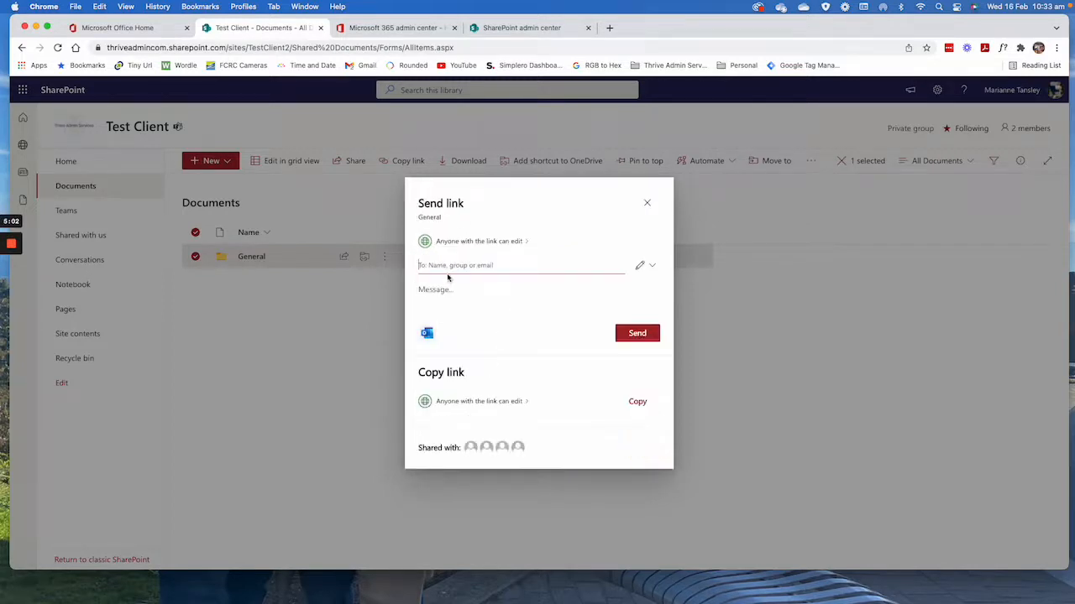
pyautogui.click(524, 243)
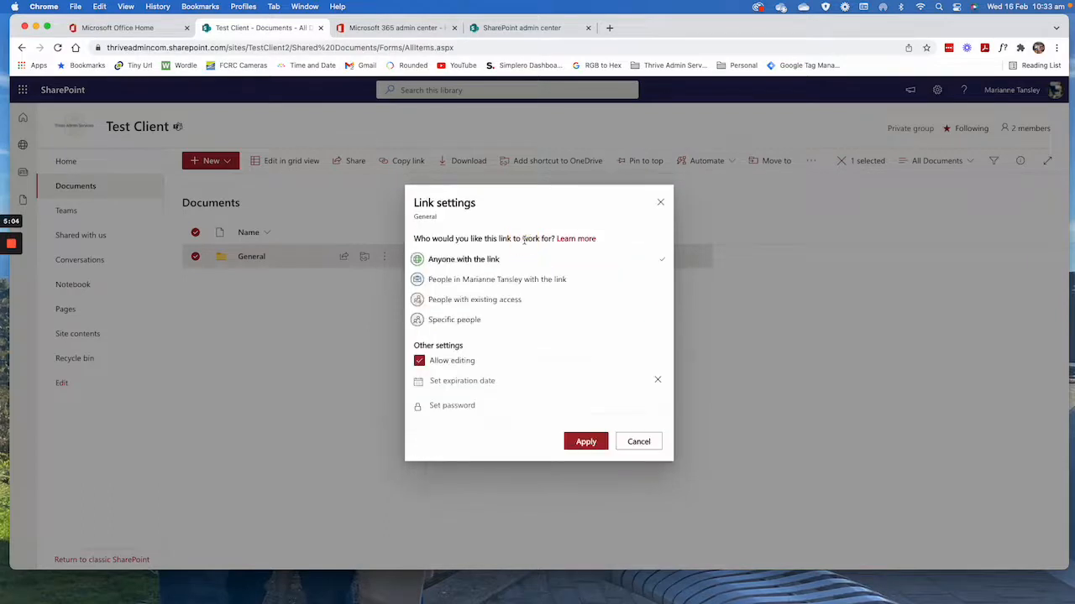
pyautogui.click(636, 442)
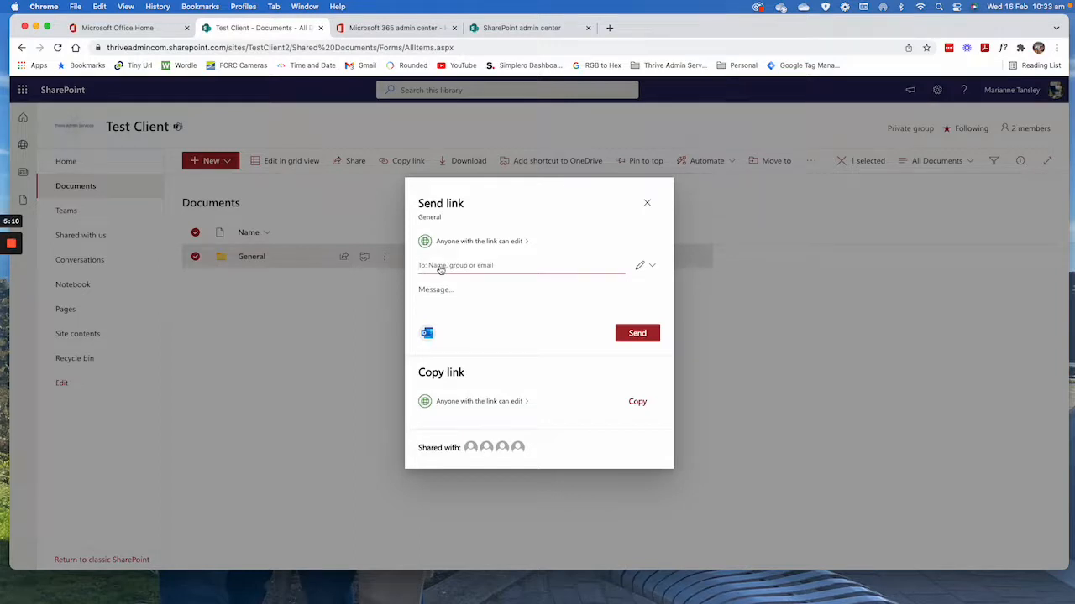
# Send the General folder link to the chosen contact with the message "This is the link to our working folder." and a sign-off, then close the dialog
pyautogui.write('marianne')
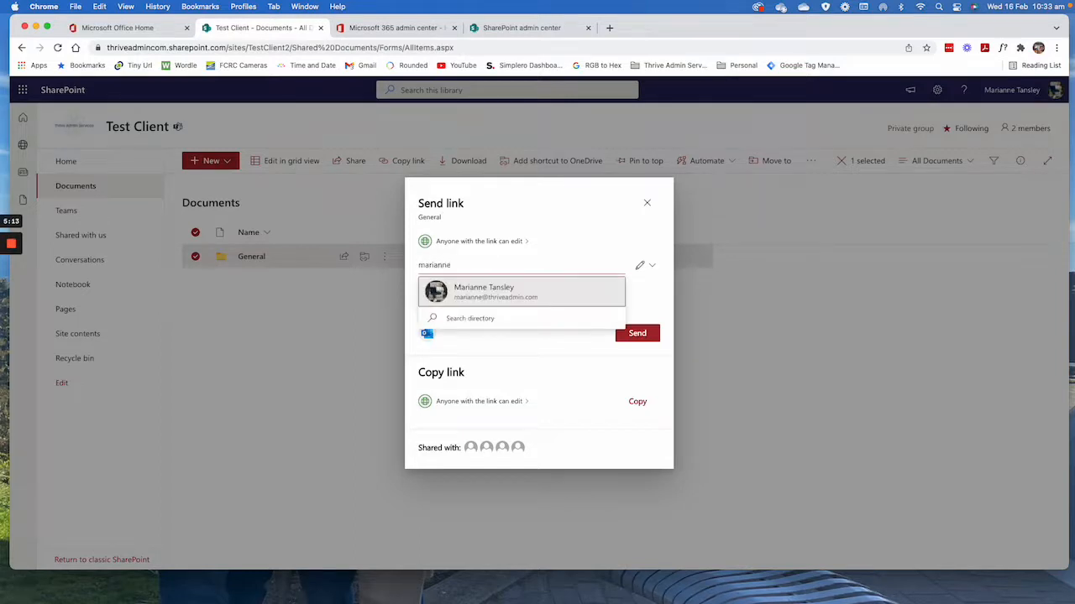
pyautogui.click(445, 291)
pyautogui.click(437, 290)
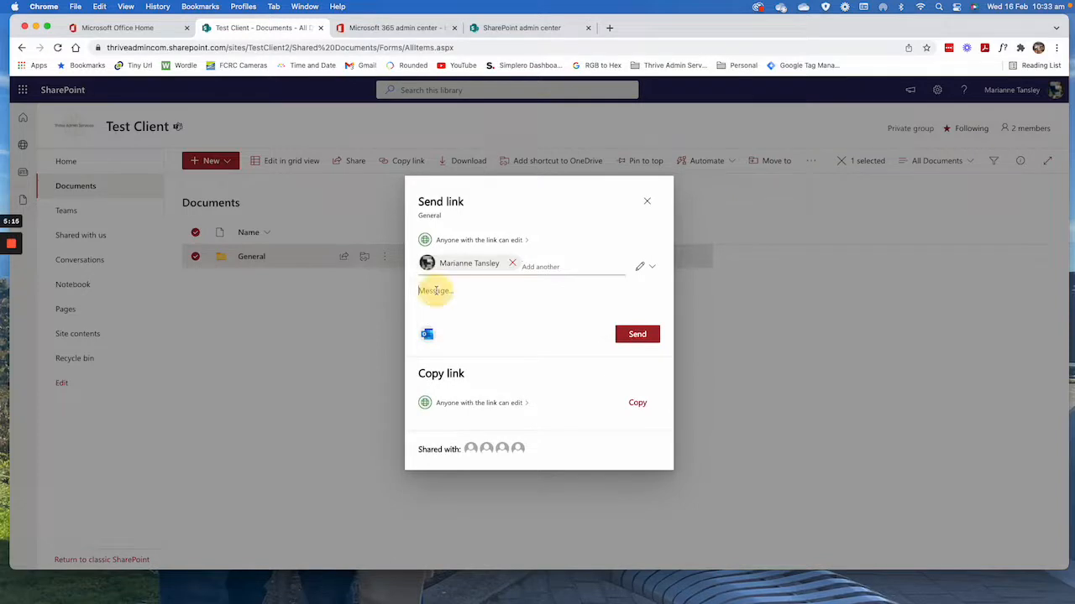
pyautogui.write('This is the link to our wor')
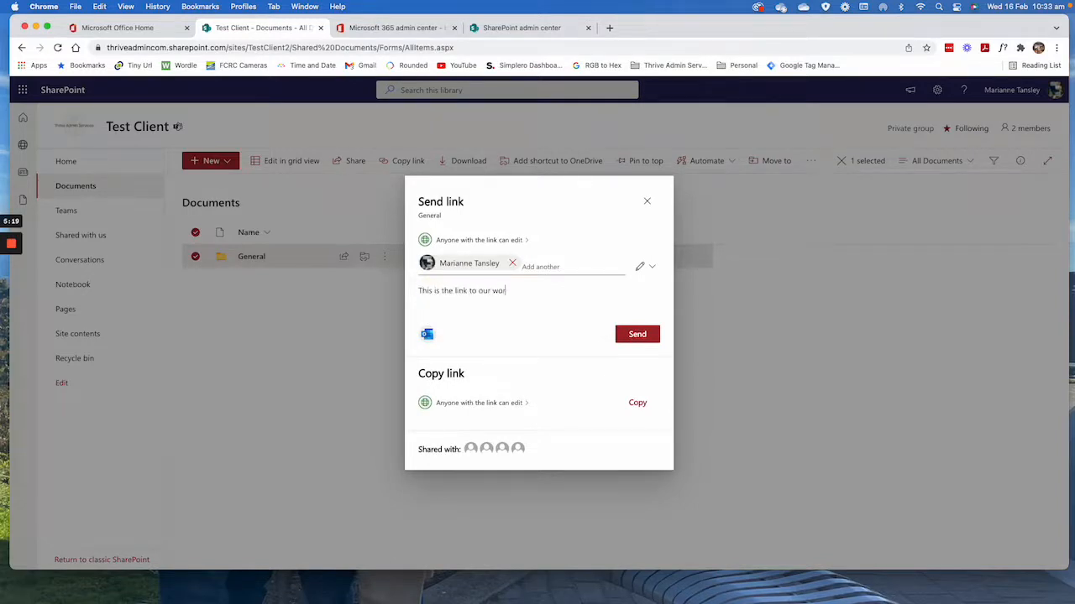
pyautogui.write('folde')
pyautogui.write('Cheers, Marianne')
pyautogui.click(636, 340)
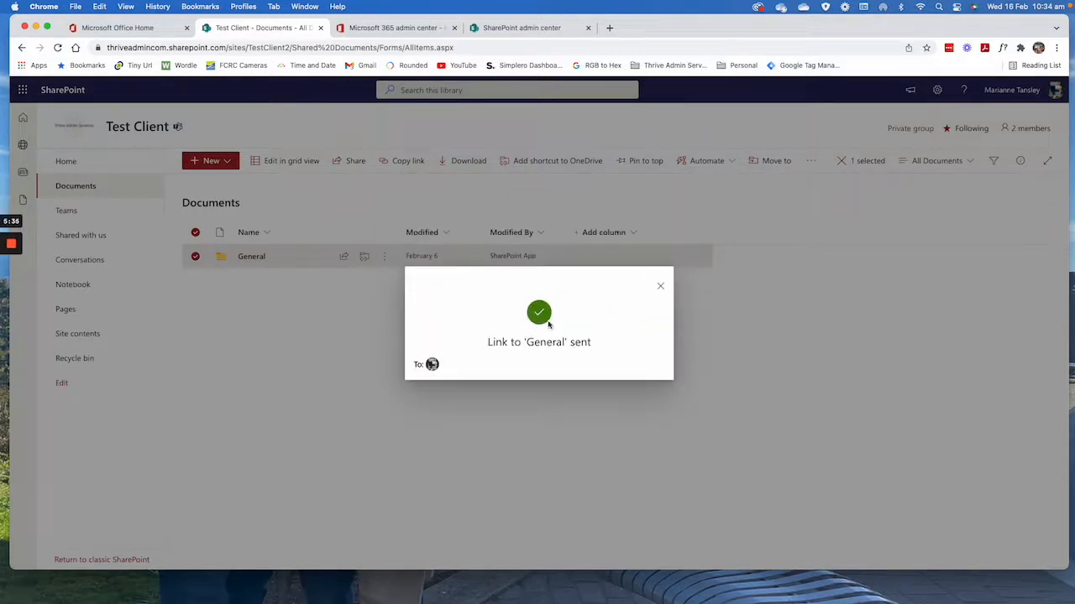
pyautogui.click(660, 283)
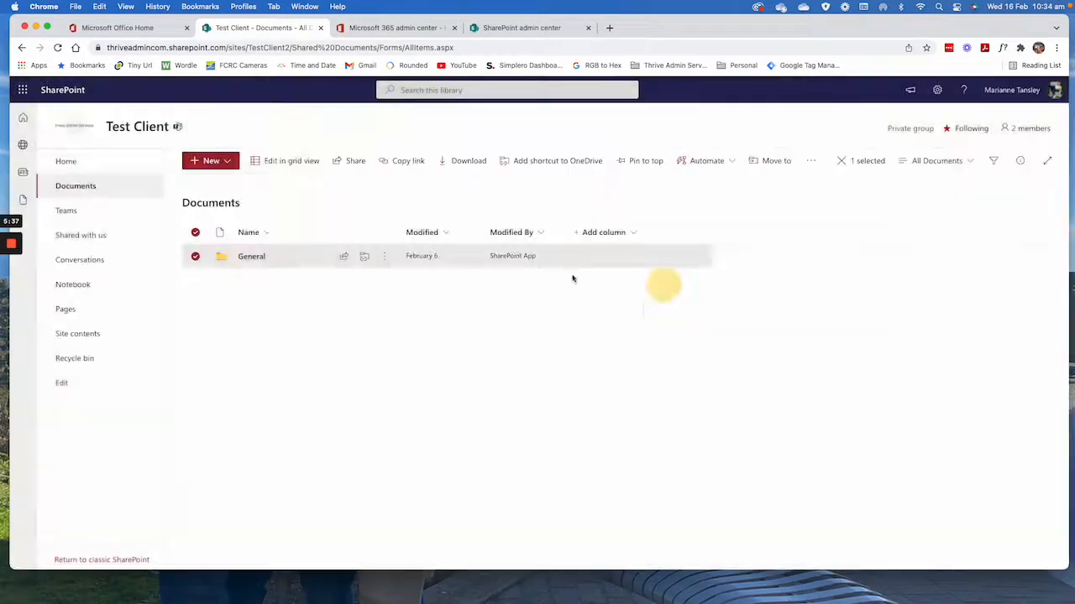
# Share the General folder again, this time by starting an Outlook message containing its link
pyautogui.rightClick(251, 259)
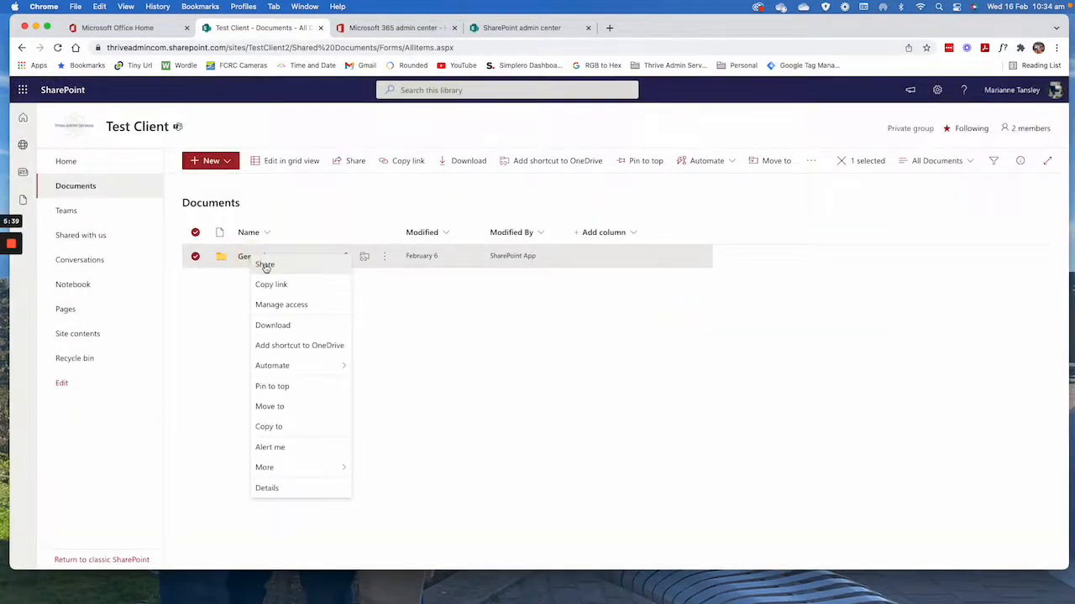
pyautogui.click(262, 267)
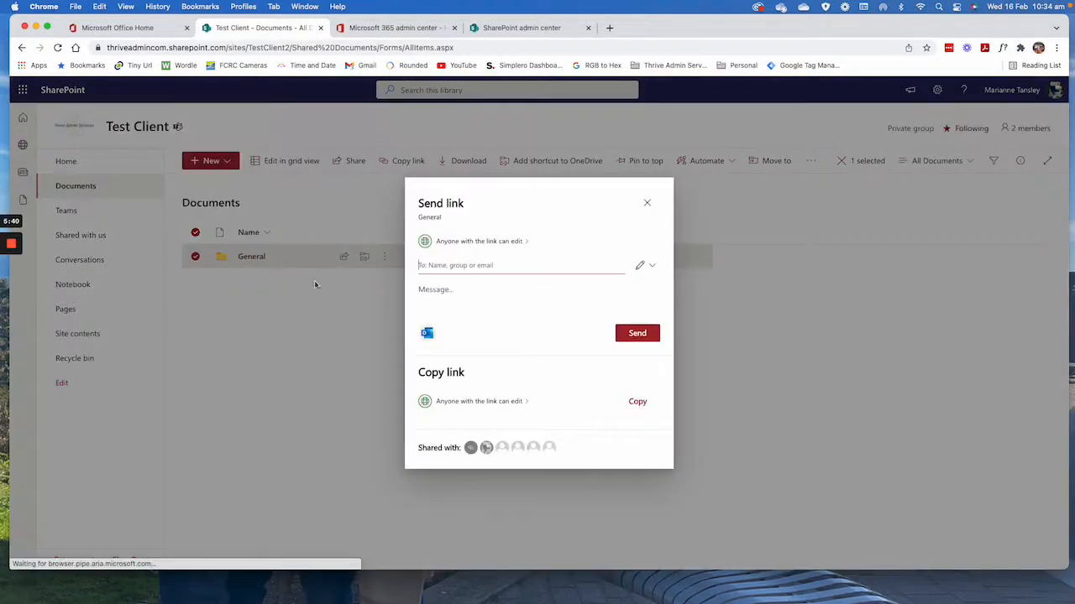
pyautogui.click(426, 333)
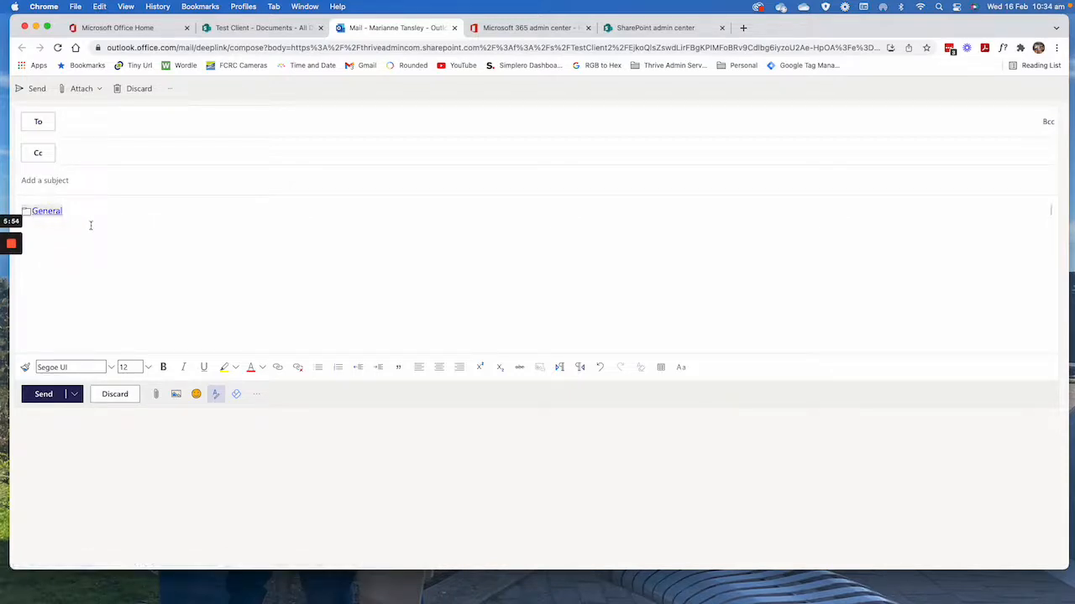
# Address the message to the suggested contact, give it the subject "OneDrive General Folder Link" and send it
pyautogui.click(90, 127)
pyautogui.write('marianne')
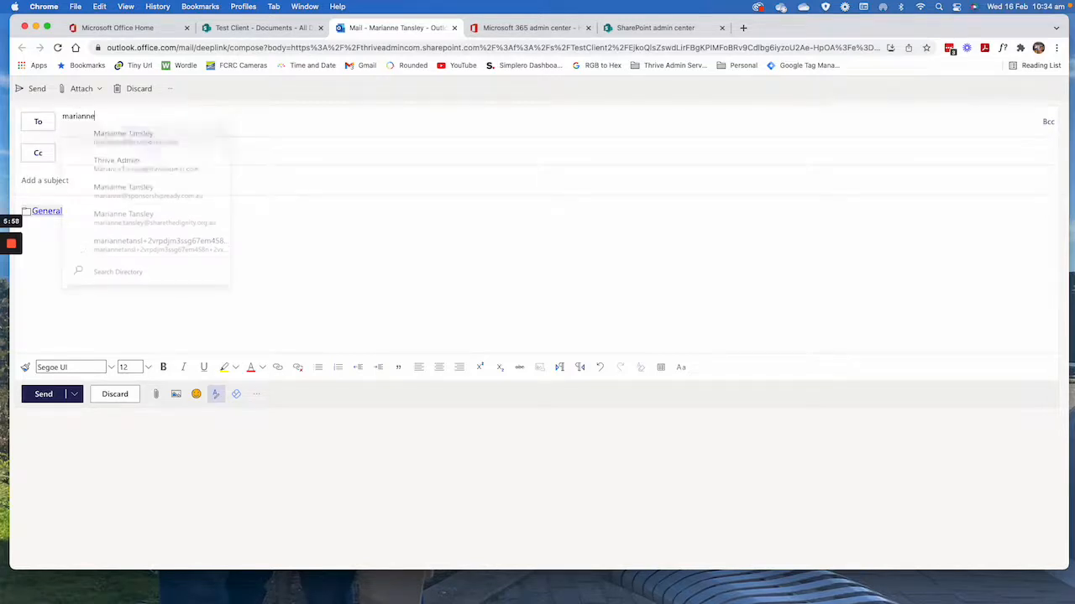
pyautogui.click(121, 142)
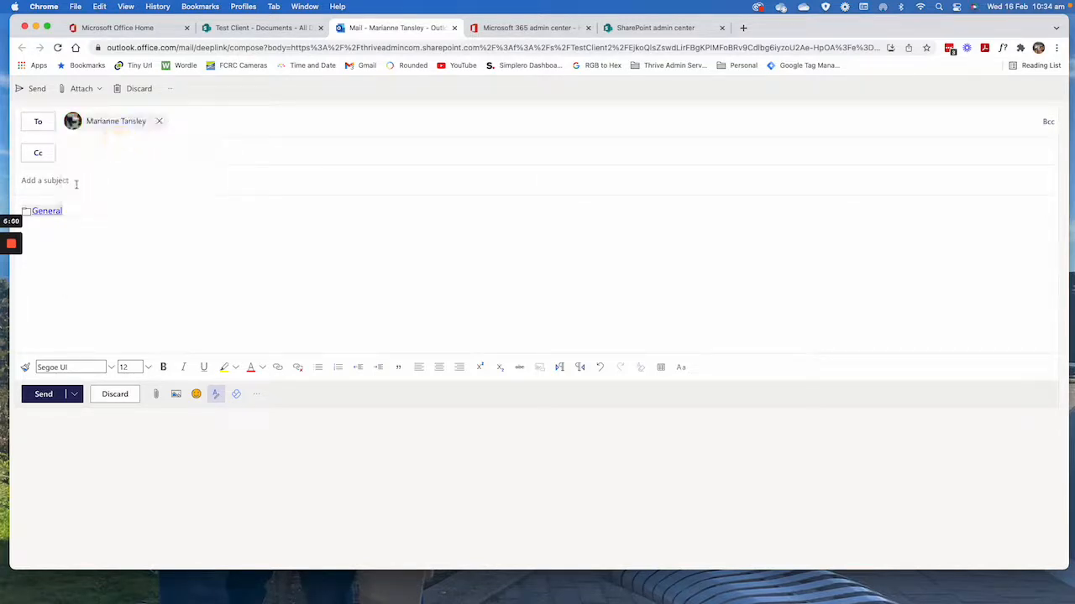
pyautogui.click(75, 183)
pyautogui.write('OneDrive General Folder Link')
pyautogui.click(63, 253)
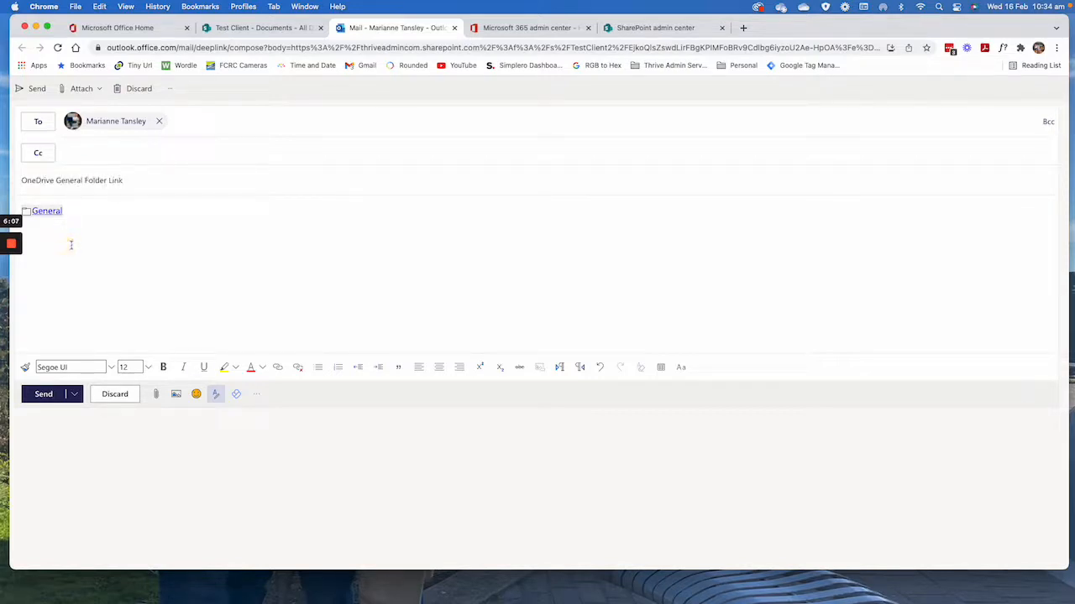
pyautogui.click(37, 89)
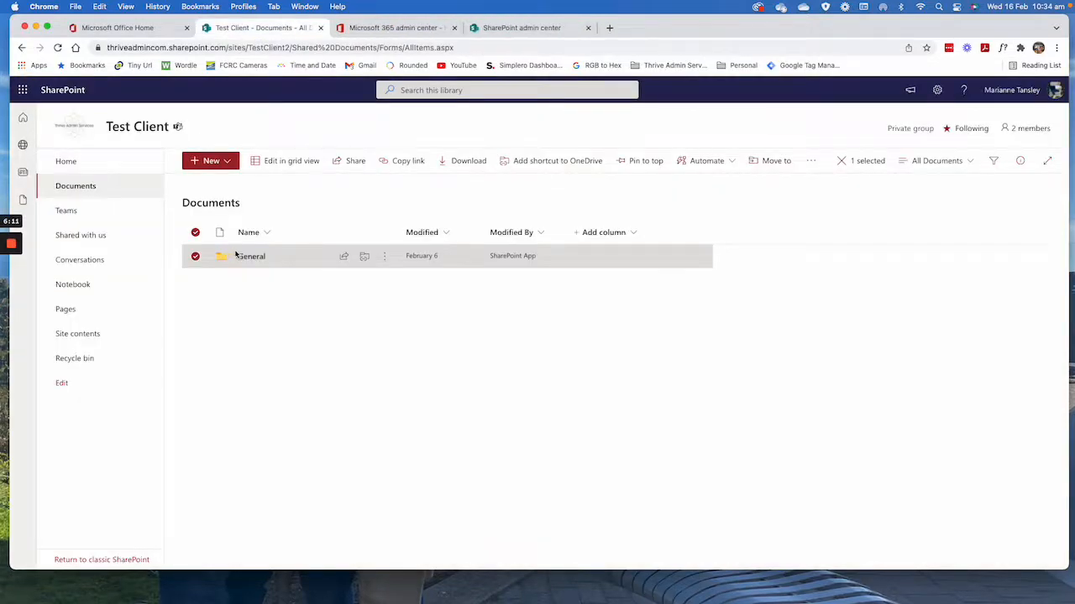
# Copy the General folder's sharing link that lets anyone with it edit
pyautogui.rightClick(260, 262)
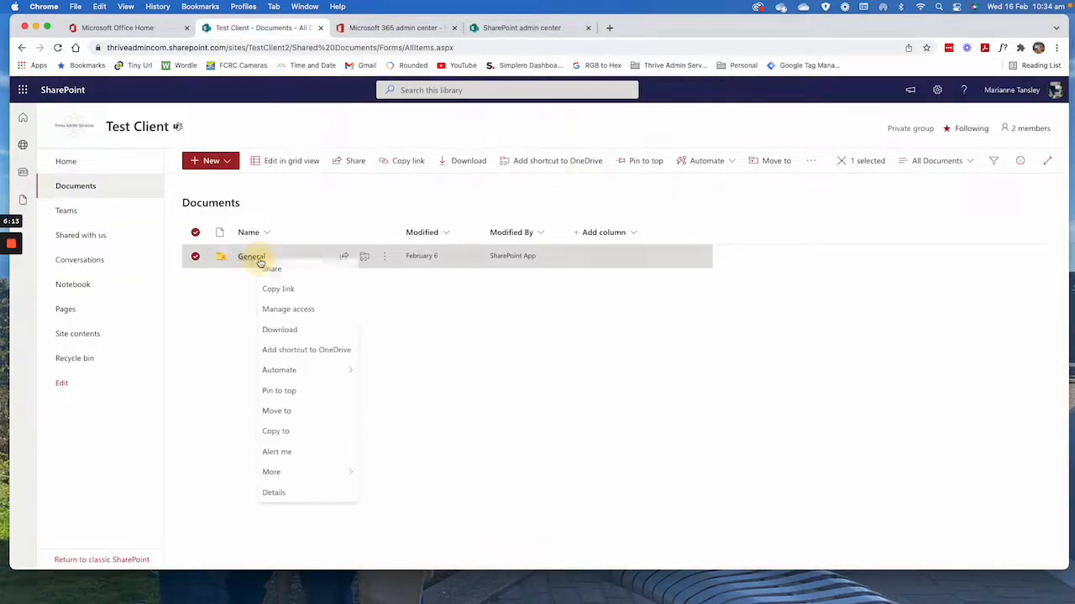
pyautogui.click(274, 272)
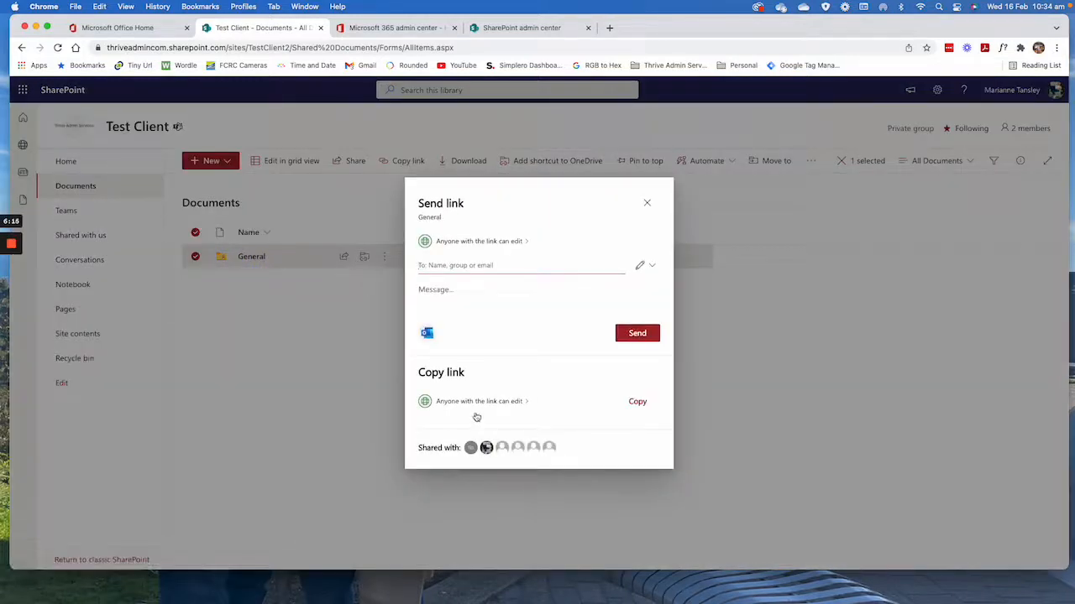
pyautogui.click(638, 402)
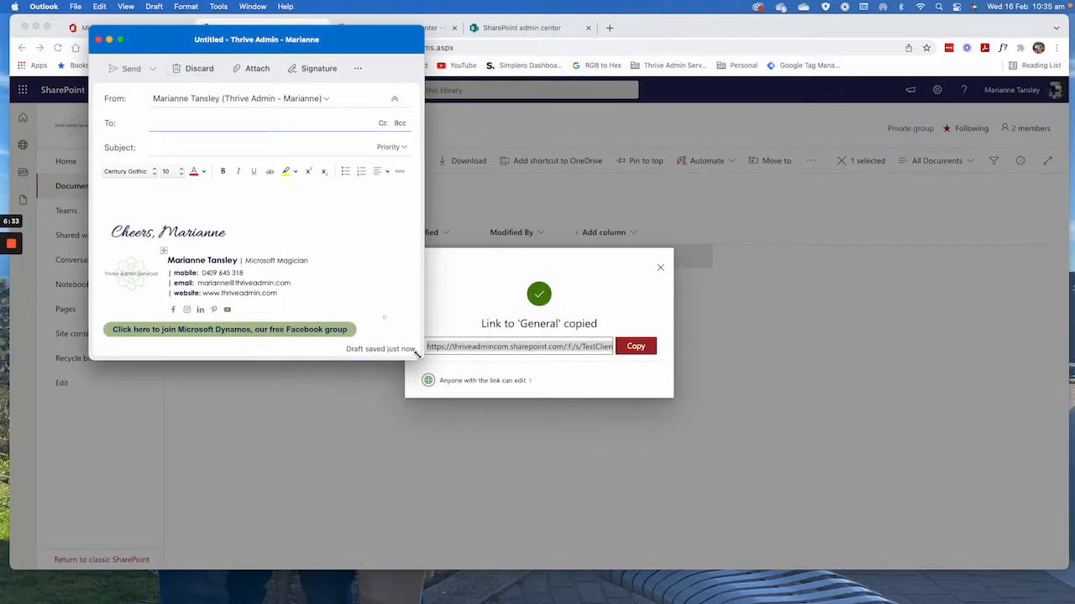
# Enlarge the new message window in the Outlook desktop app and insert the "Welcome to Thrive" signature
pyautogui.moveTo(417, 355); pyautogui.dragTo(995, 556)
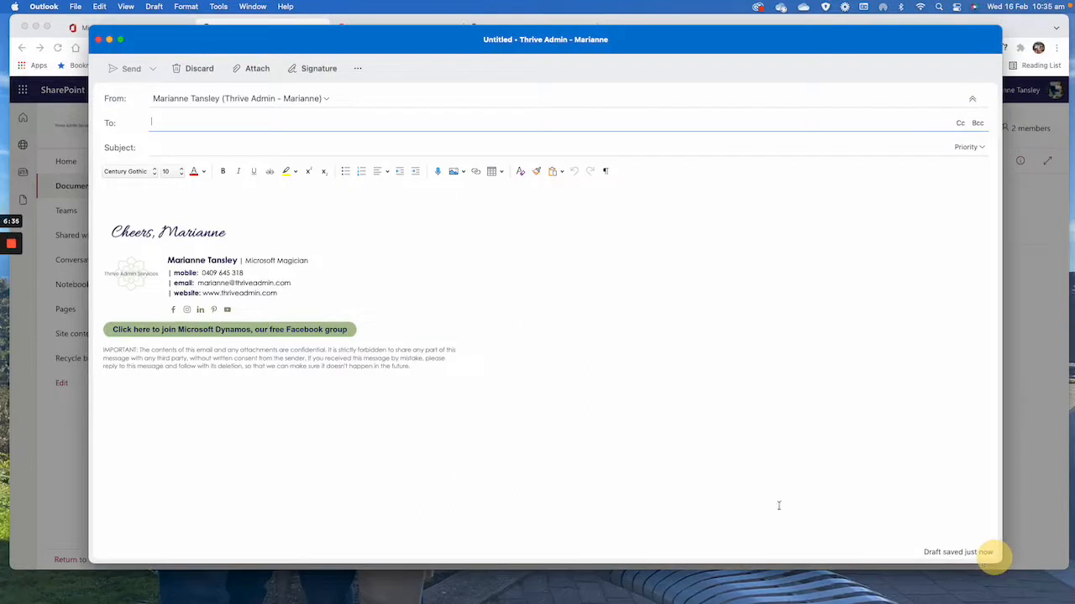
pyautogui.click(305, 69)
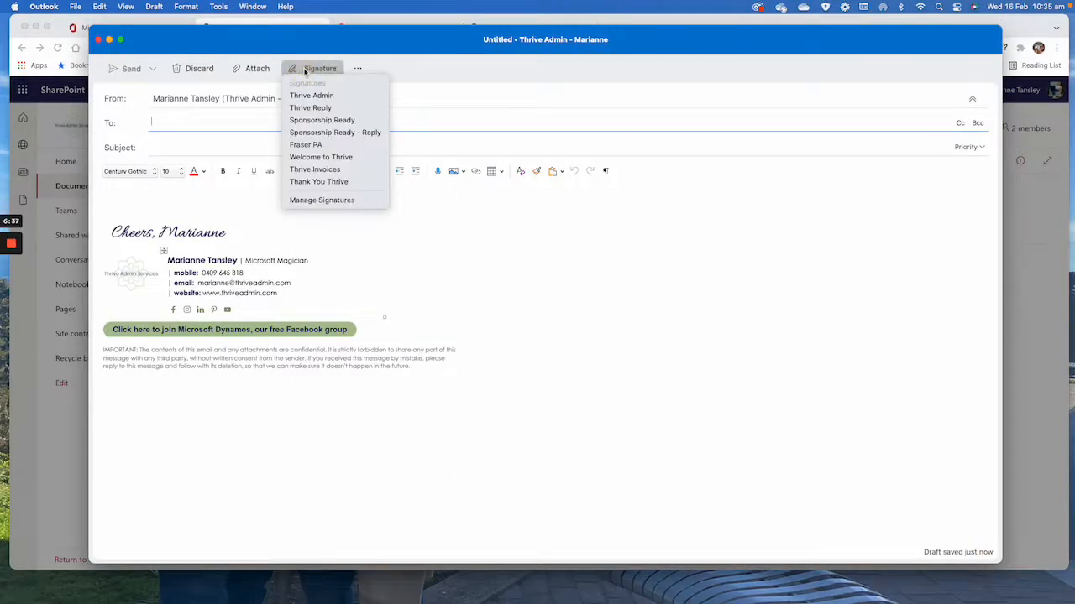
pyautogui.click(312, 157)
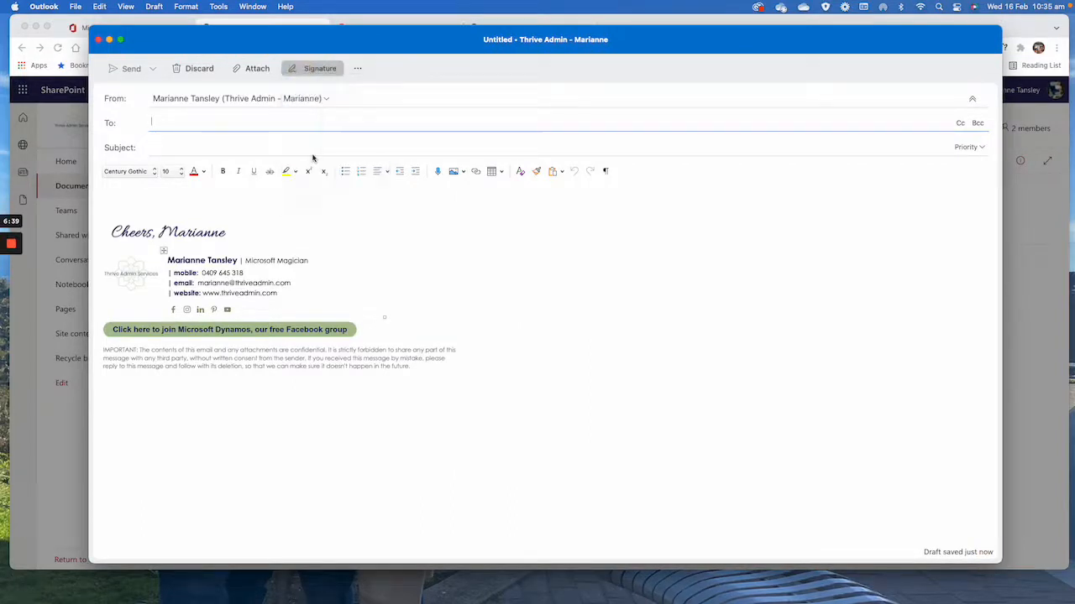
# Set the address of the "Open your Sharepoint Document folder here" hyperlink to the copied General folder link
pyautogui.scroll(-3, 271, 271)
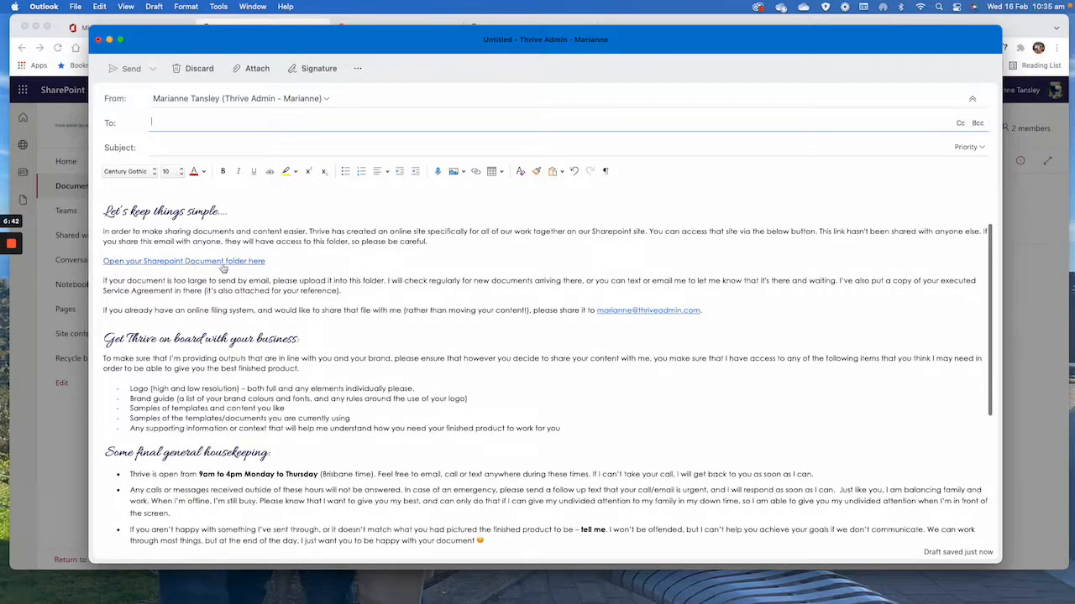
pyautogui.moveTo(266, 264); pyautogui.dragTo(100, 261)
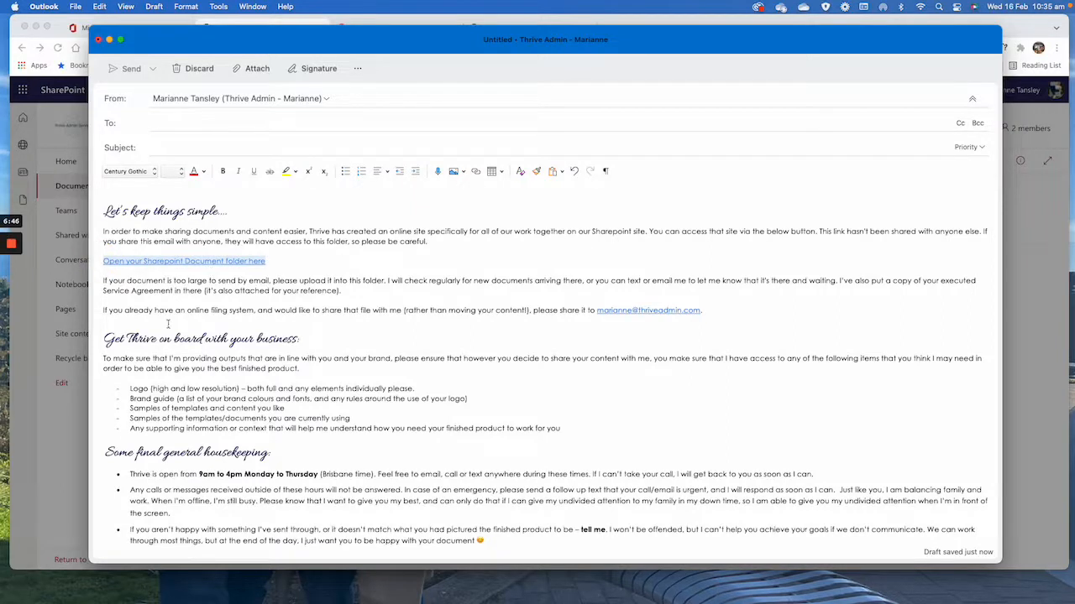
pyautogui.click(476, 170)
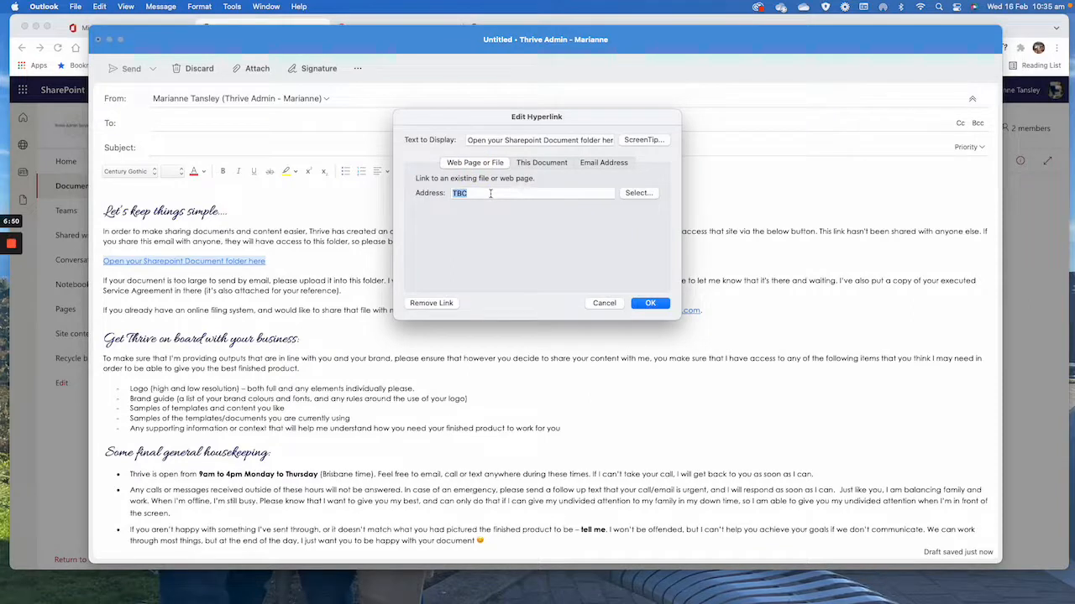
pyautogui.press('super+v')
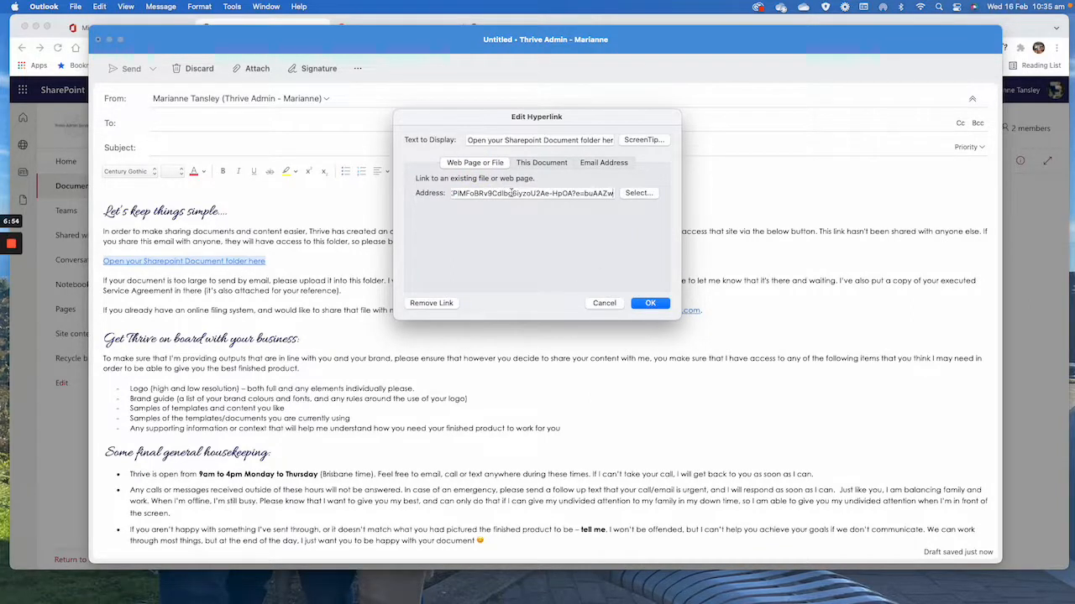
pyautogui.click(655, 303)
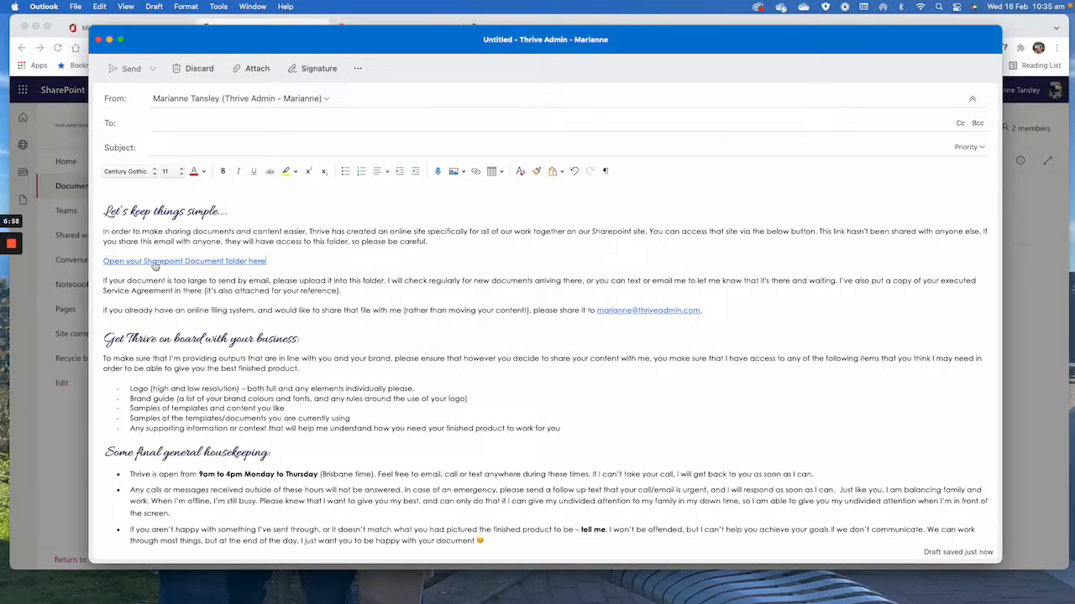
# Open the "Open your Sharepoint Document folder here" link from the message to check its target
pyautogui.click(293, 318)
pyautogui.rightClick(158, 264)
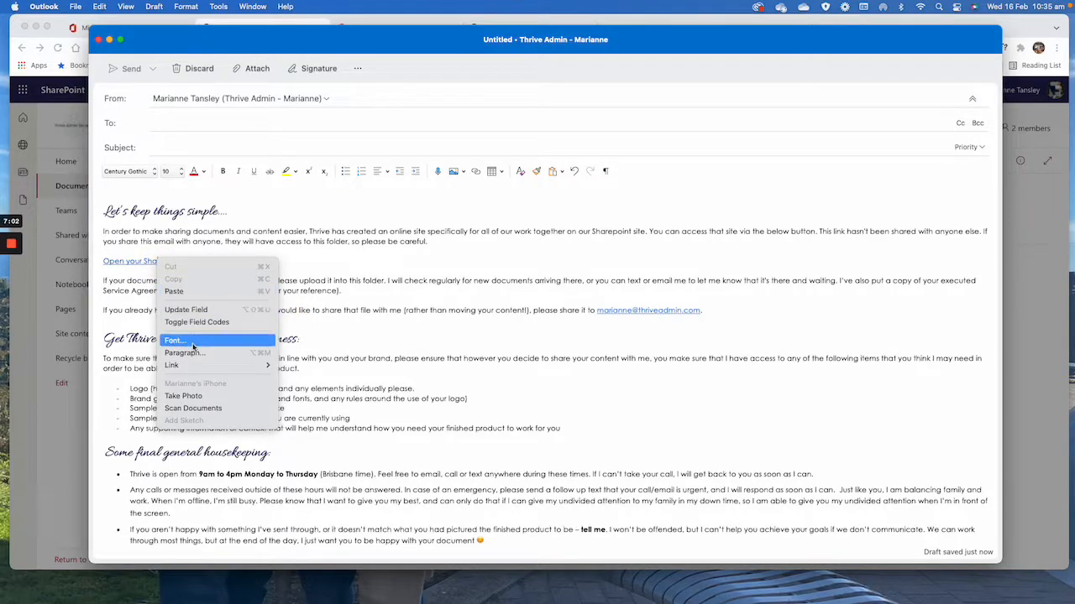
pyautogui.moveTo(197, 370)
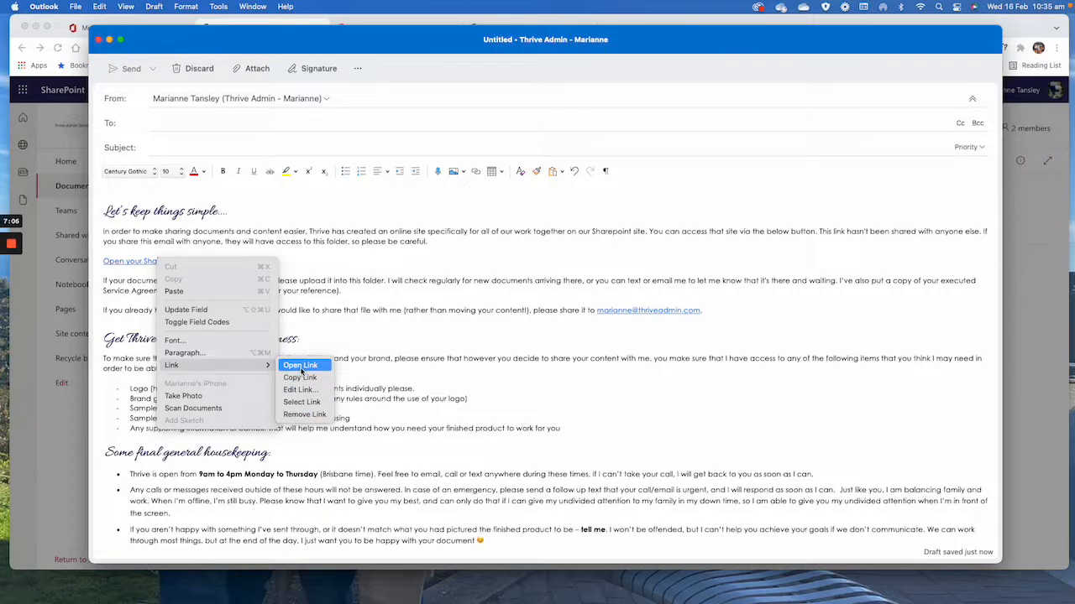
pyautogui.click(299, 368)
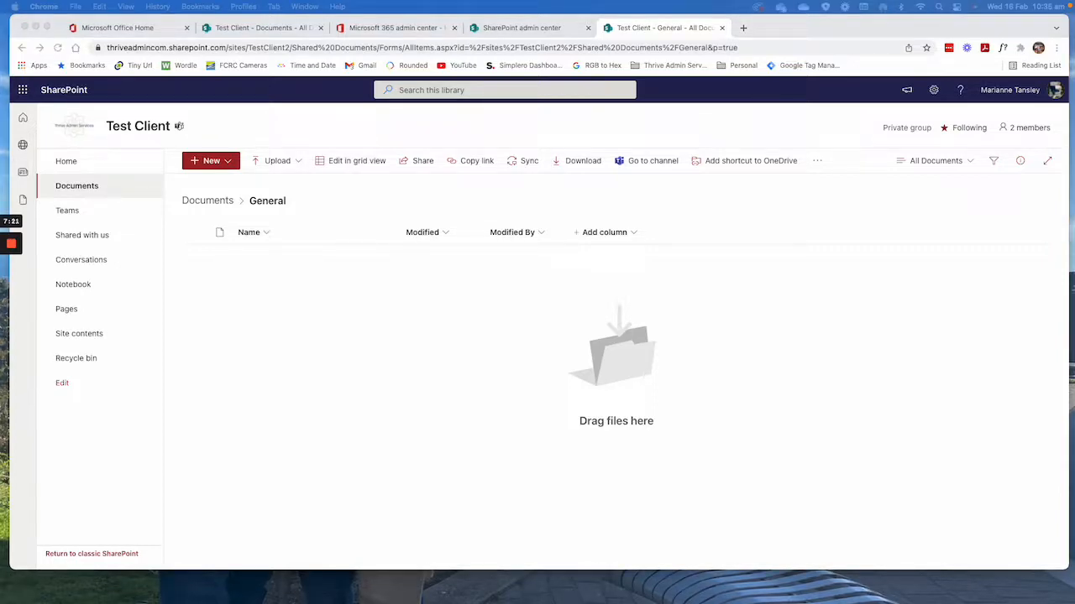
# Bring the received Outlook email about the shared General folder into view and examine its message and folder link
pyautogui.moveTo(1, 202); pyautogui.dragTo(312, 38)
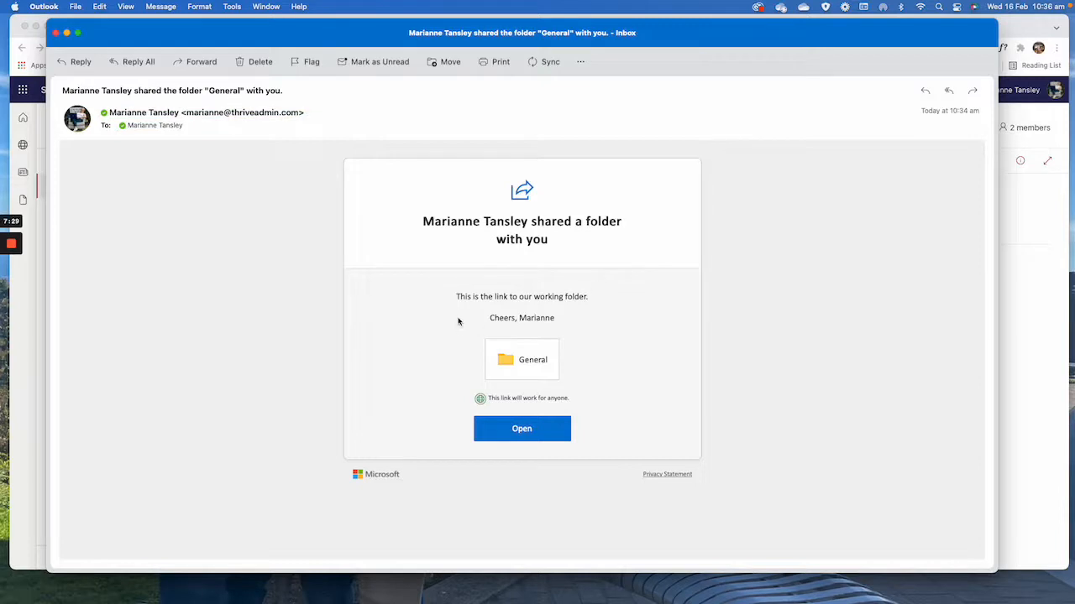
# Open the General folder from the folder-sharing email and check the Test Client site's group membership
pyautogui.moveTo(454, 297); pyautogui.dragTo(587, 366)
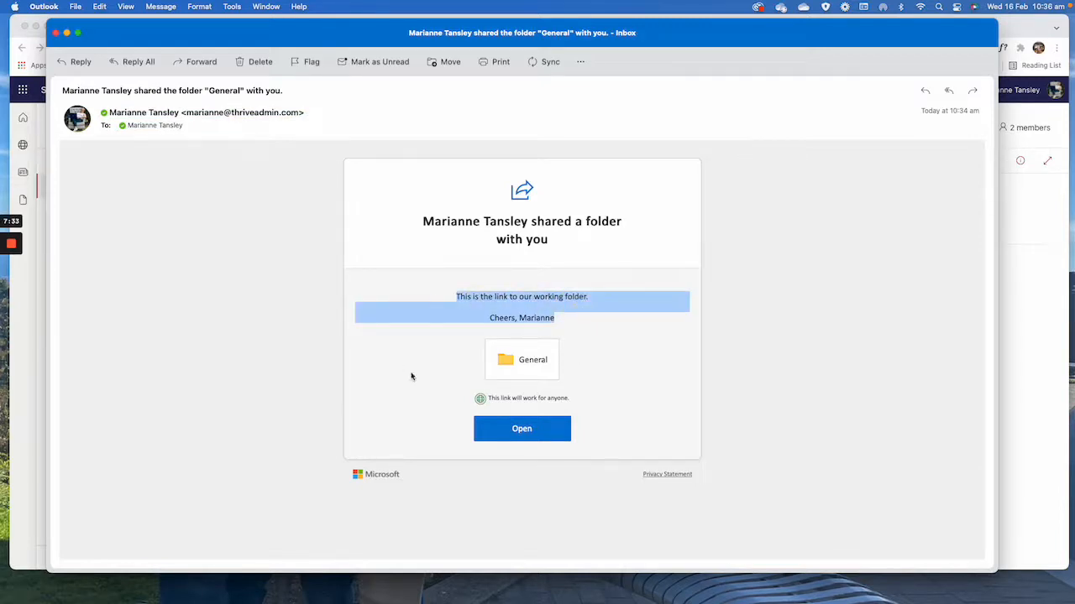
pyautogui.click(517, 366)
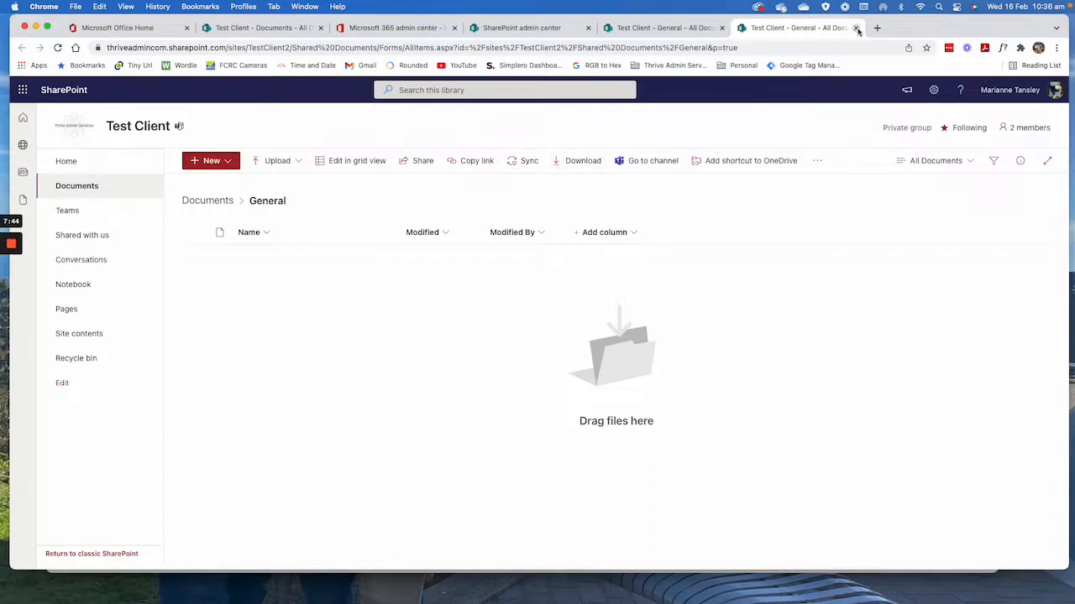
pyautogui.click(1026, 129)
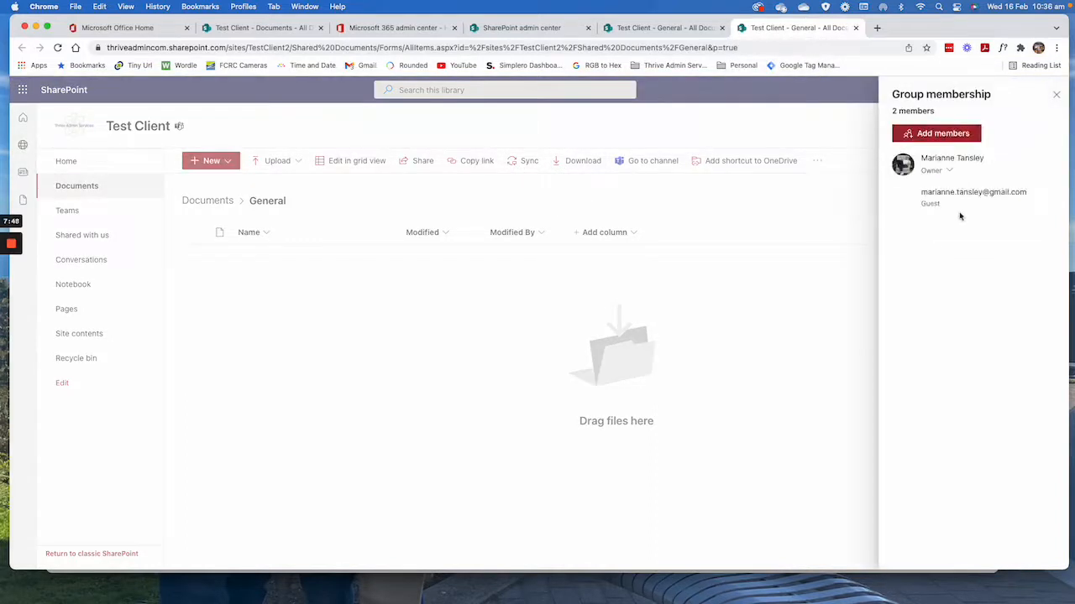
pyautogui.click(1055, 94)
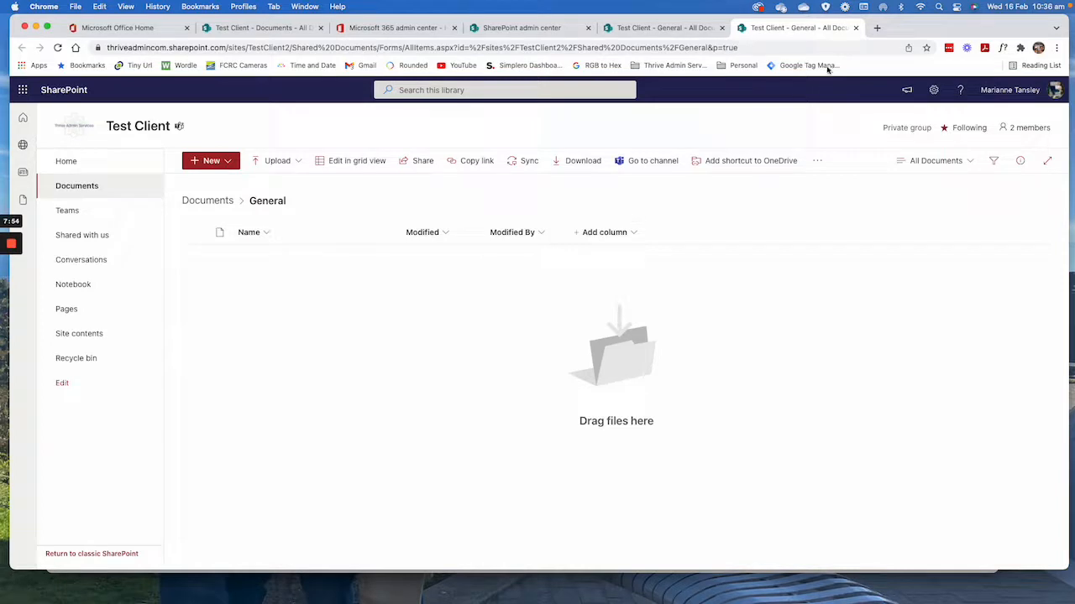
# Close both General folder browser tabs and open the General link from the "OneDrive General Folder Link" email in Outlook
pyautogui.click(855, 28)
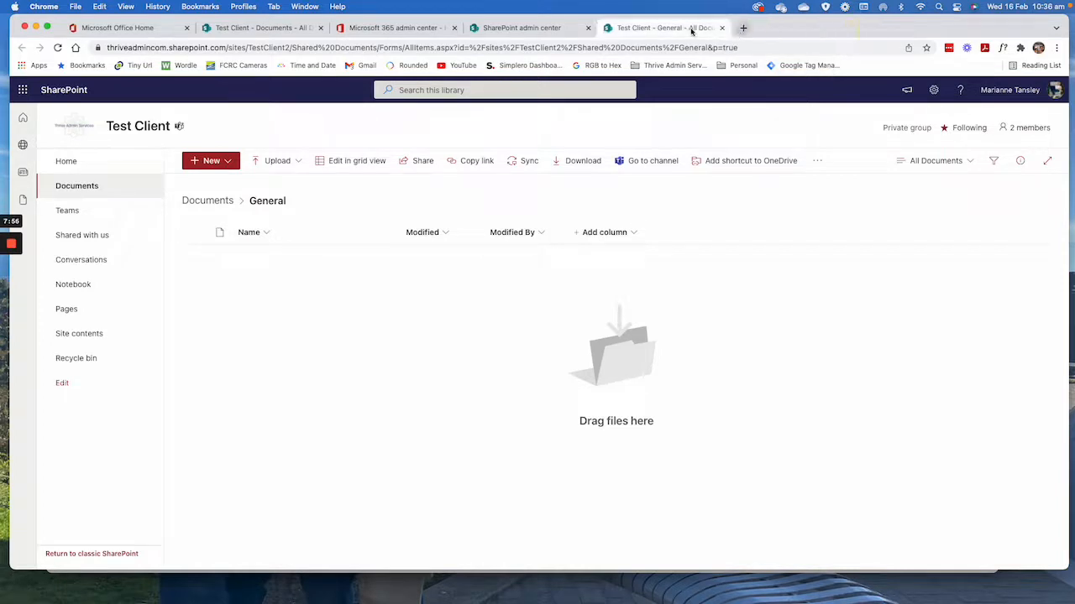
pyautogui.click(722, 28)
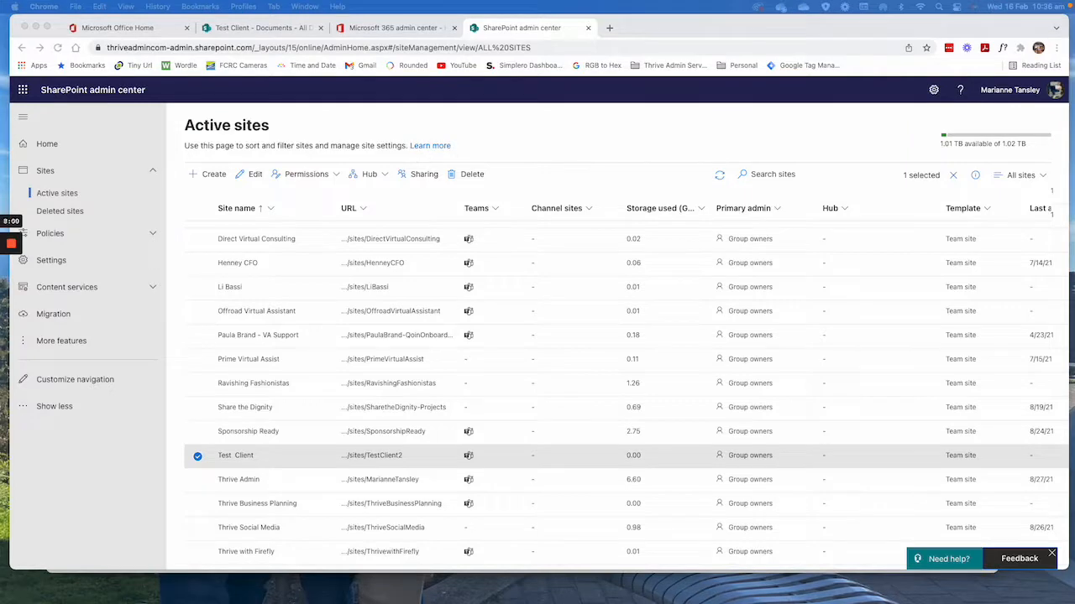
pyautogui.moveTo(0, 110); pyautogui.dragTo(252, 34)
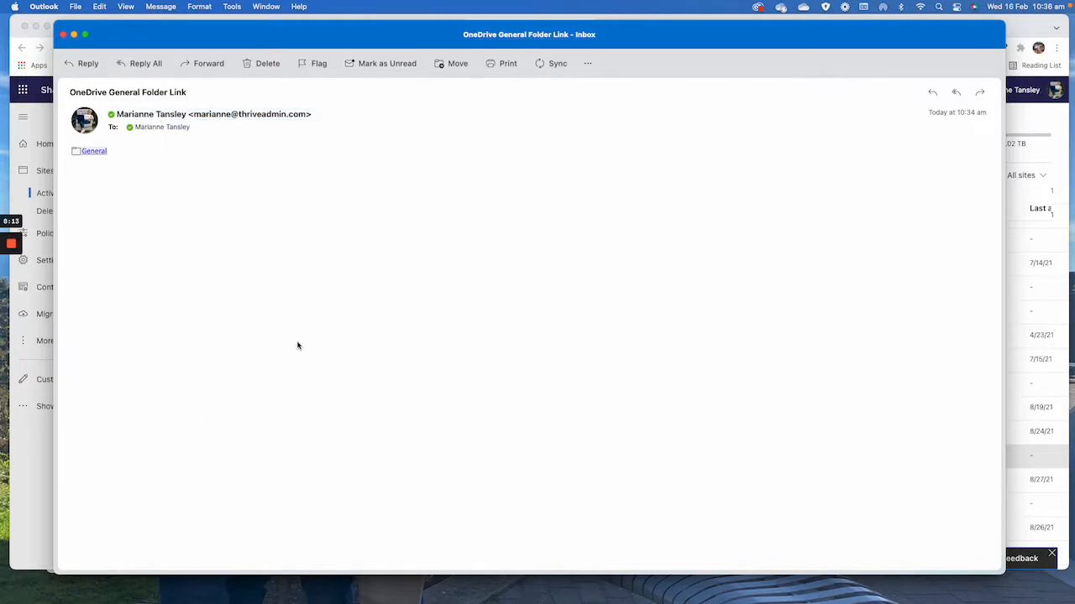
pyautogui.click(94, 152)
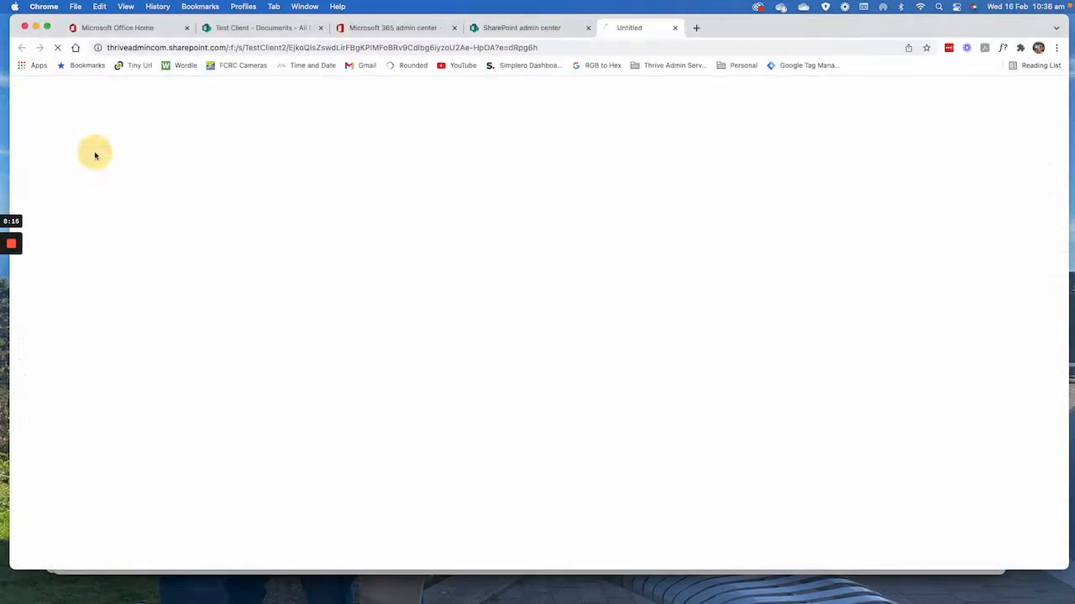